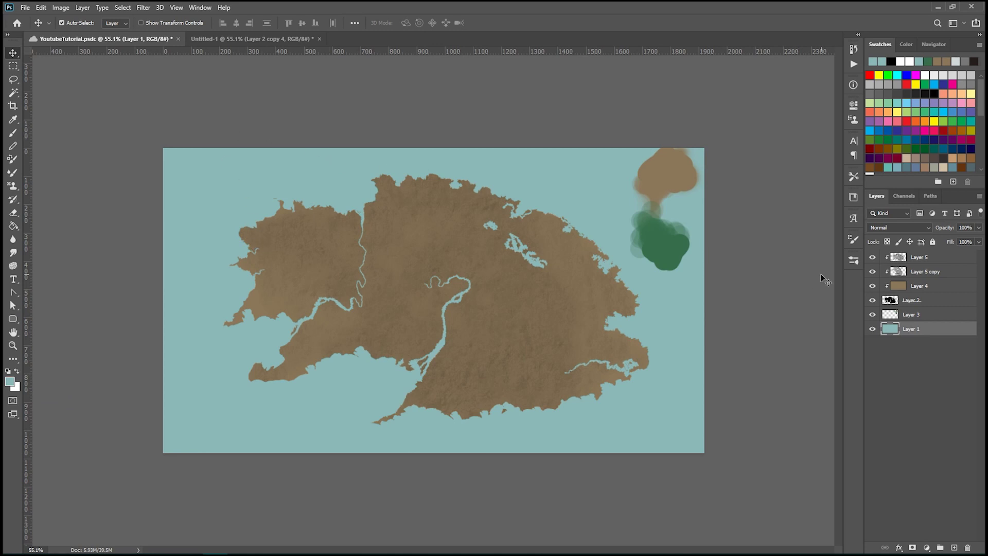
Duplicate the blue ocean layer and render Clouds on the copy
key("ctrl+j")
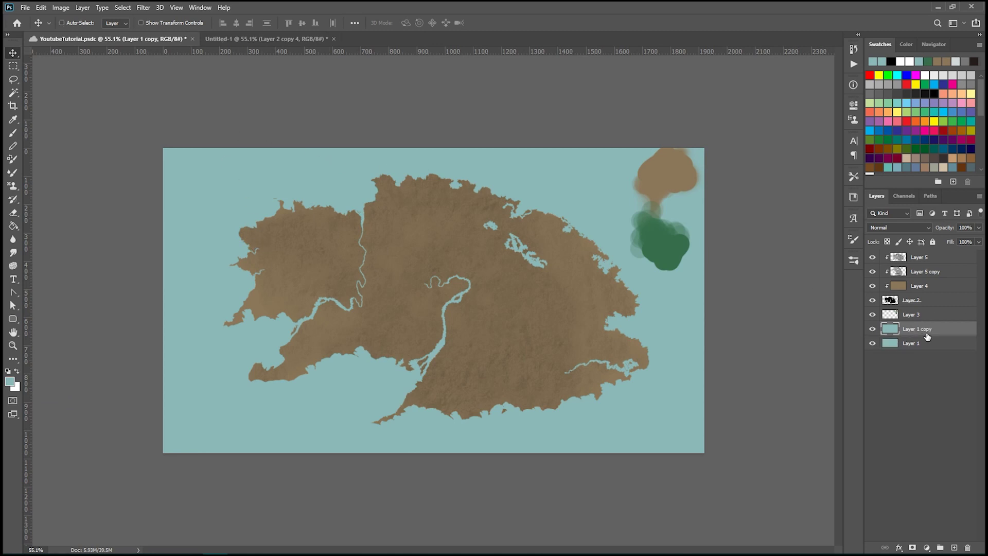
left_click(143, 7)
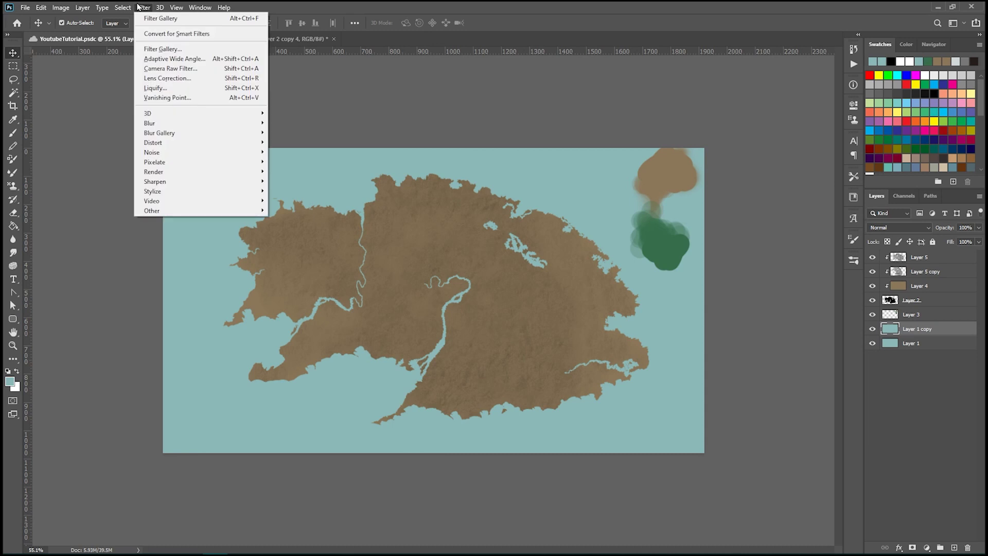
mouse_move(180, 171)
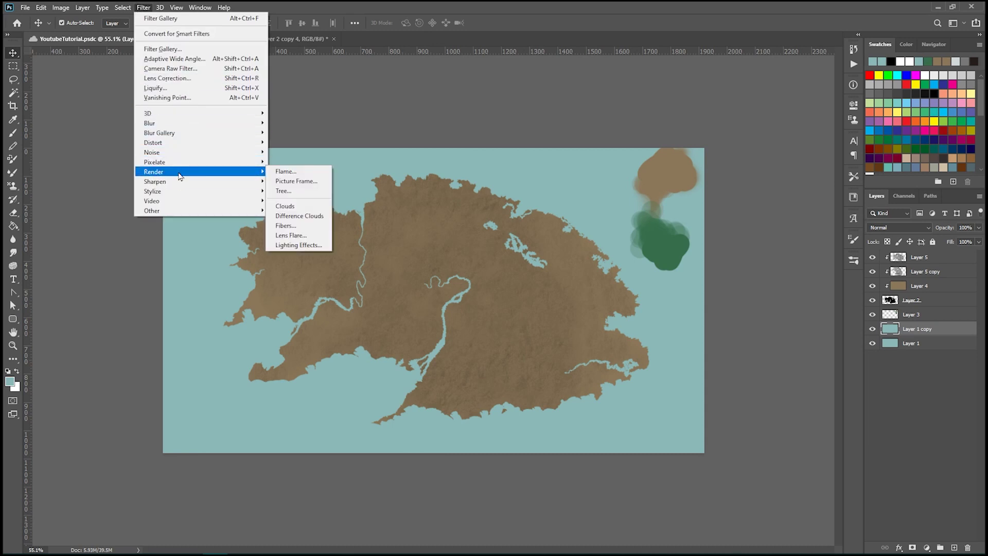
left_click(308, 206)
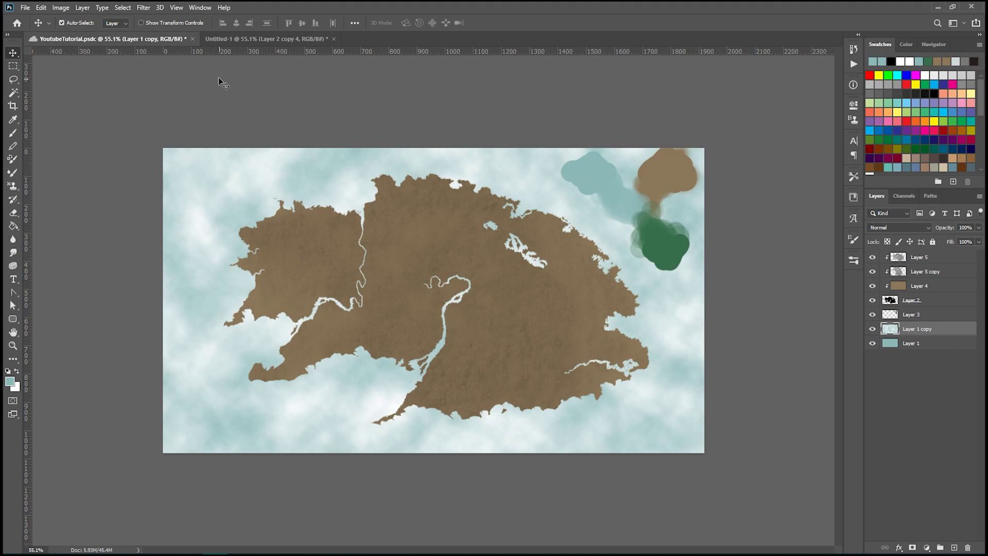
Apply the Bas Relief sketch filter to the clouds with Detail 8, Smoothness 5 and light from Top Left
left_click(151, 6)
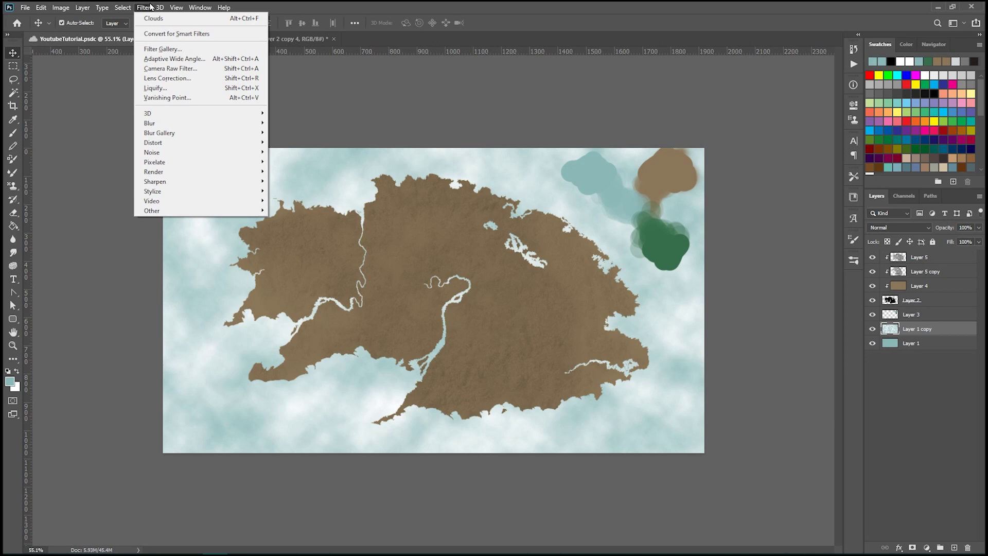
left_click(153, 49)
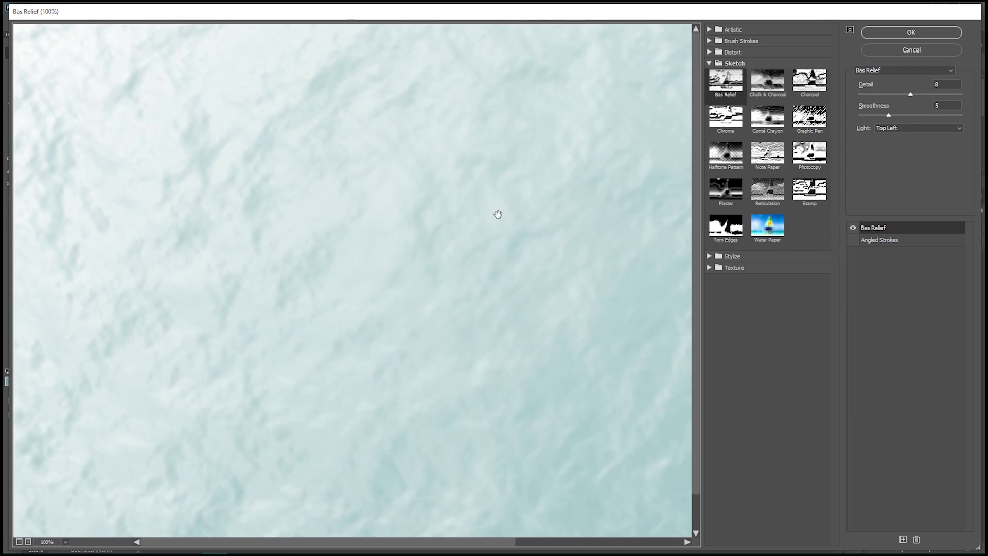
scroll(479, 246, "down", 3)
scroll(480, 247, "down", 1)
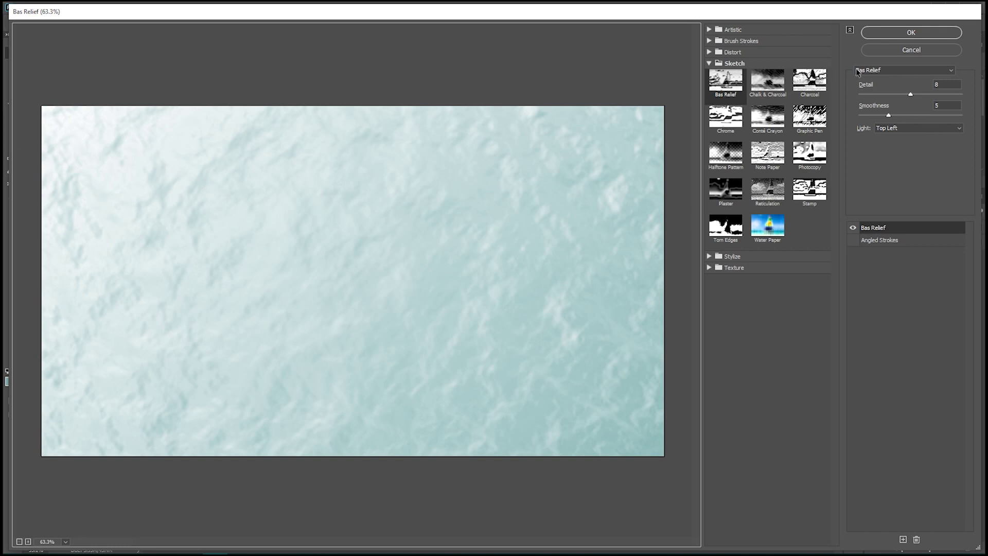
left_click(944, 128)
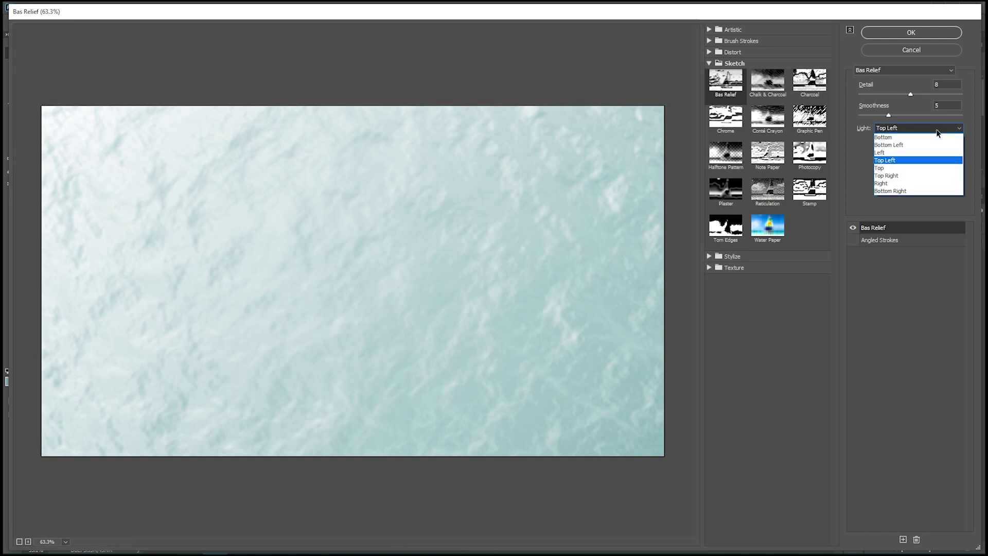
left_click(930, 162)
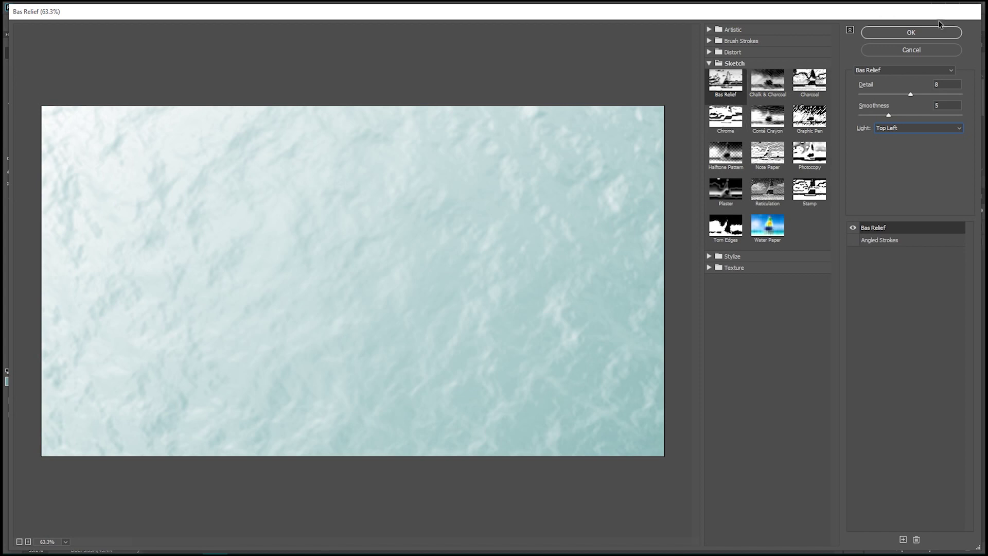
left_click(911, 32)
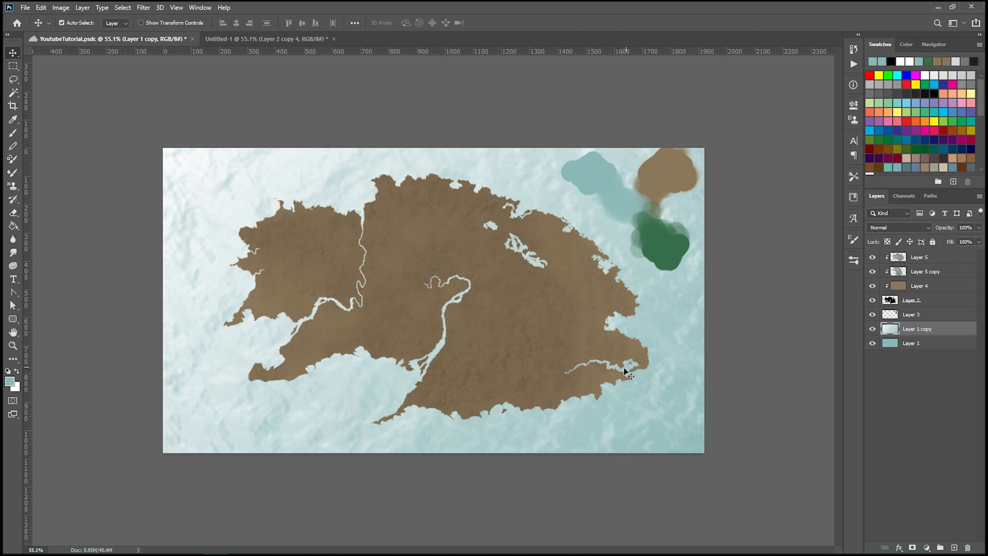
Lasso the lower-right part of the water texture, invert the selection, clear the remaining area and deselect
left_click(12, 81)
mouse_move(644, 124)
left_mouse_down()
mouse_move(549, 176)
mouse_move(386, 326)
mouse_move(473, 541)
mouse_move(790, 198)
mouse_move(657, 89)
mouse_move(650, 108)
left_mouse_up()
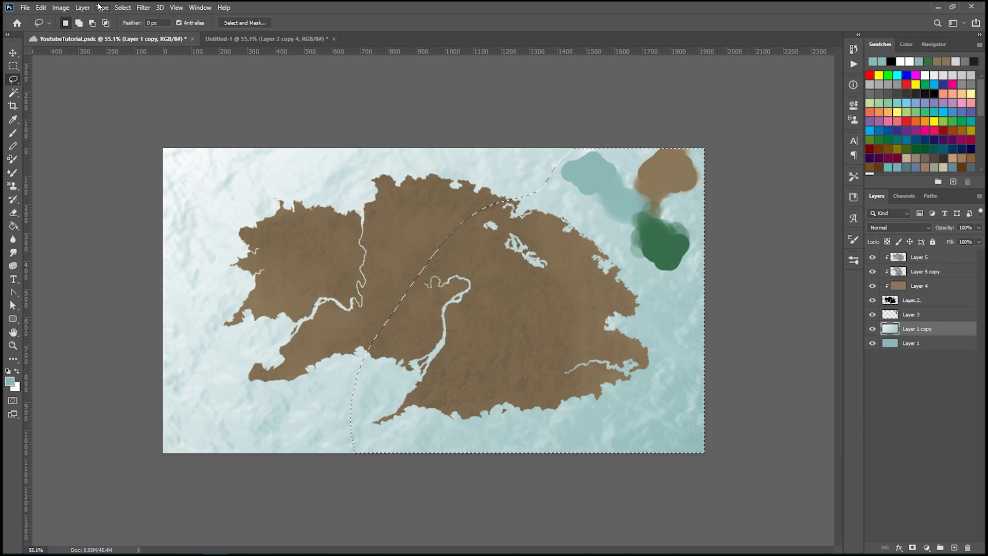
left_click(121, 7)
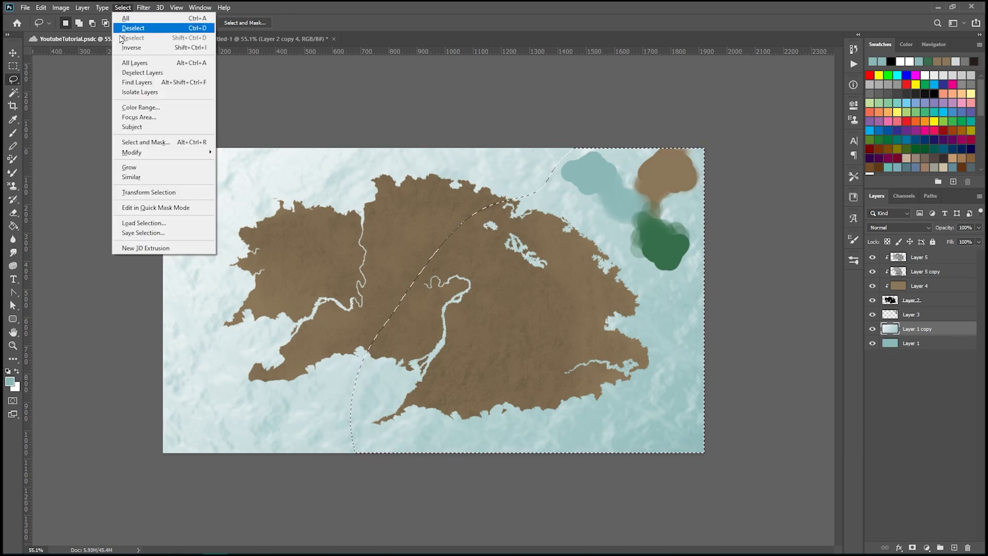
left_click(133, 49)
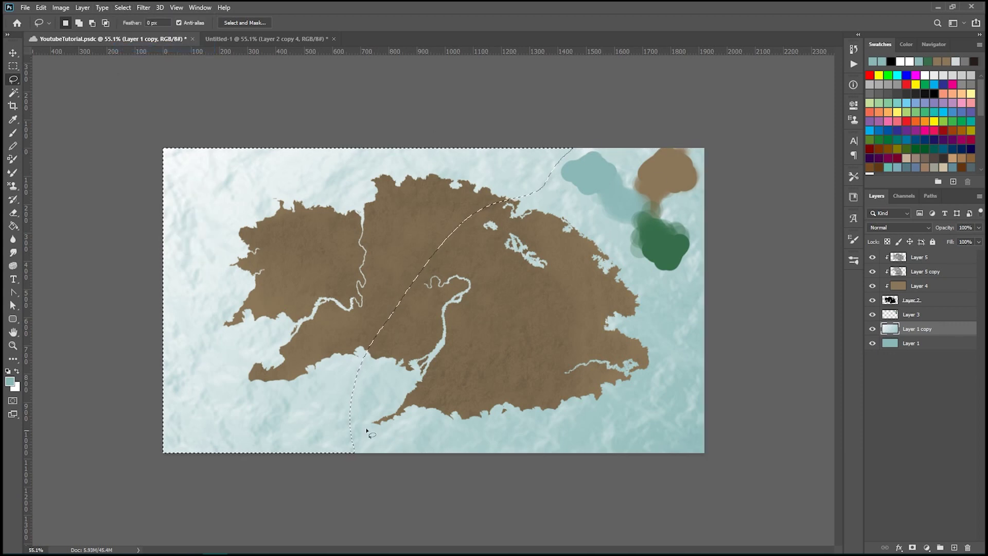
key("alt+BackSpace")
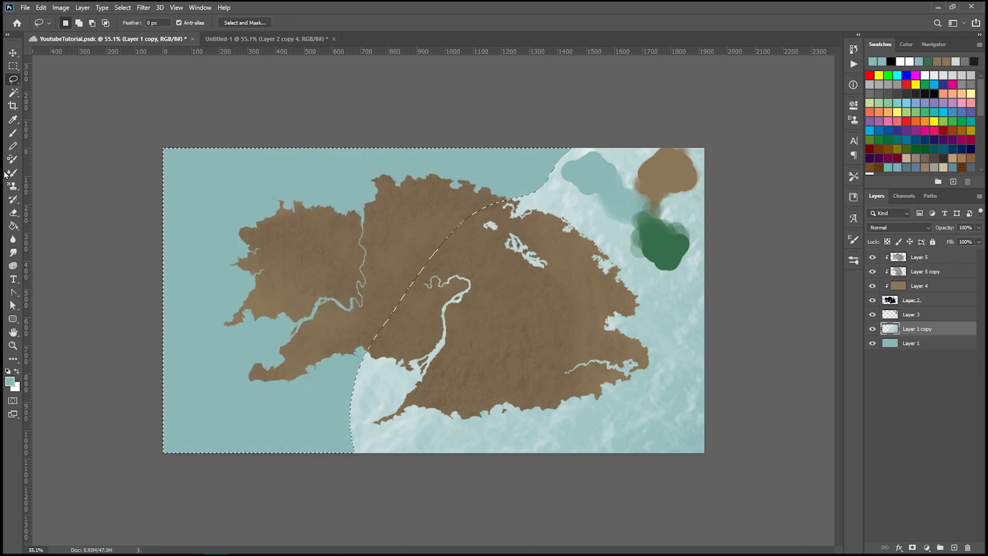
key("ctrl+d")
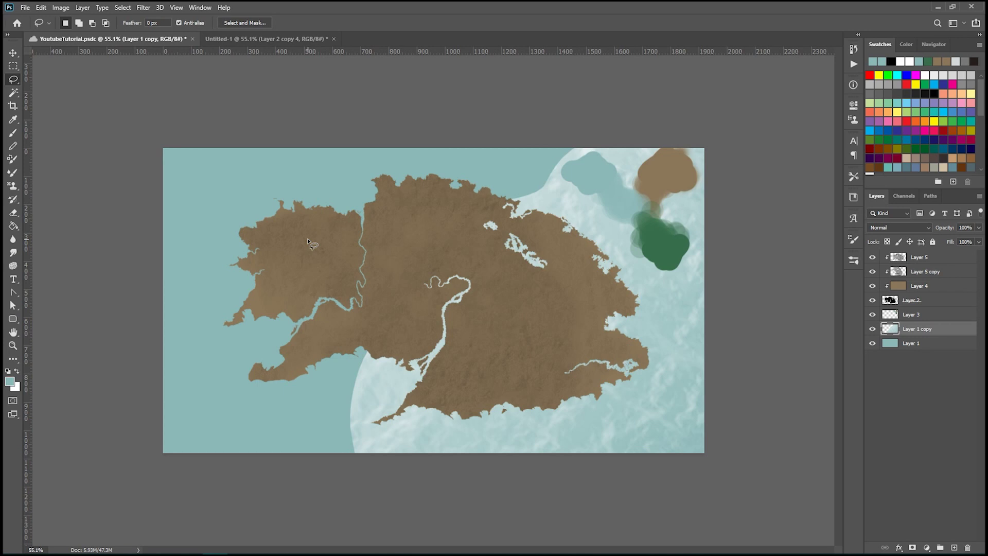
Soften the cut edge of the water texture with a 300 px eraser, from the upper right to the lower middle
key("e")
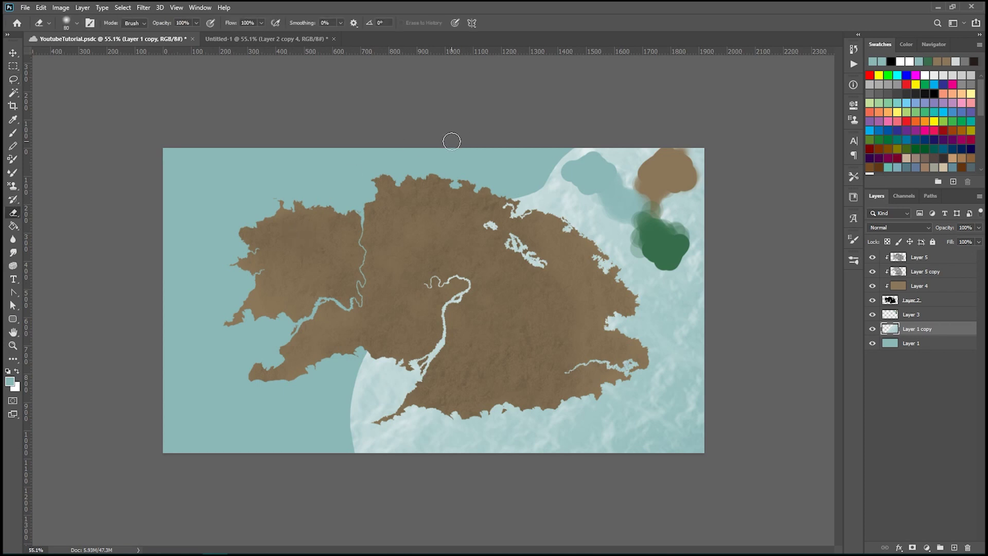
key("bracketright")
key("bracketright")
key("bracketright")
key("bracketright")
key("bracketright")
key("bracketright")
key("bracketright")
key("bracketright")
left_click_drag(635, 121, 468, 197)
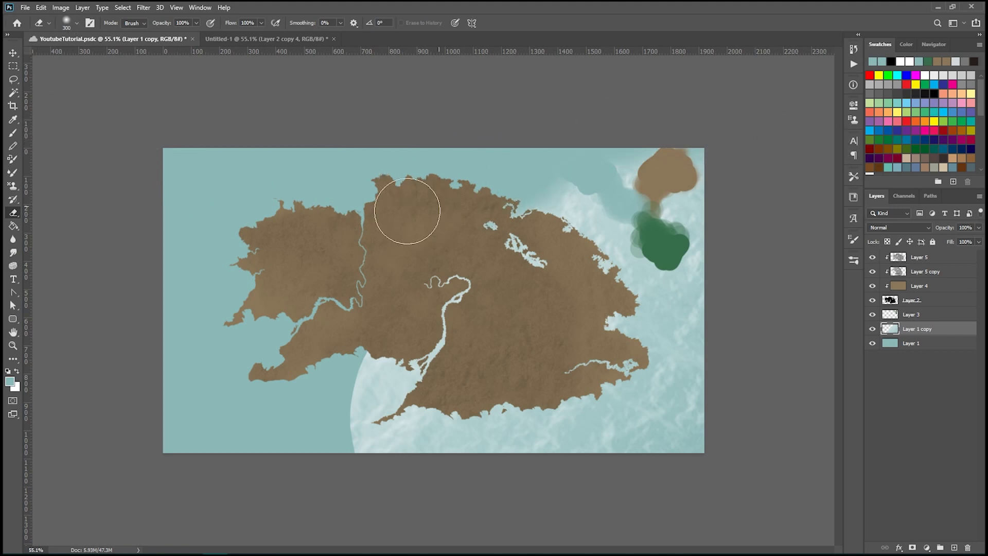
mouse_move(382, 294)
left_mouse_down()
mouse_move(340, 355)
mouse_move(325, 440)
mouse_move(347, 433)
mouse_move(348, 474)
left_mouse_up()
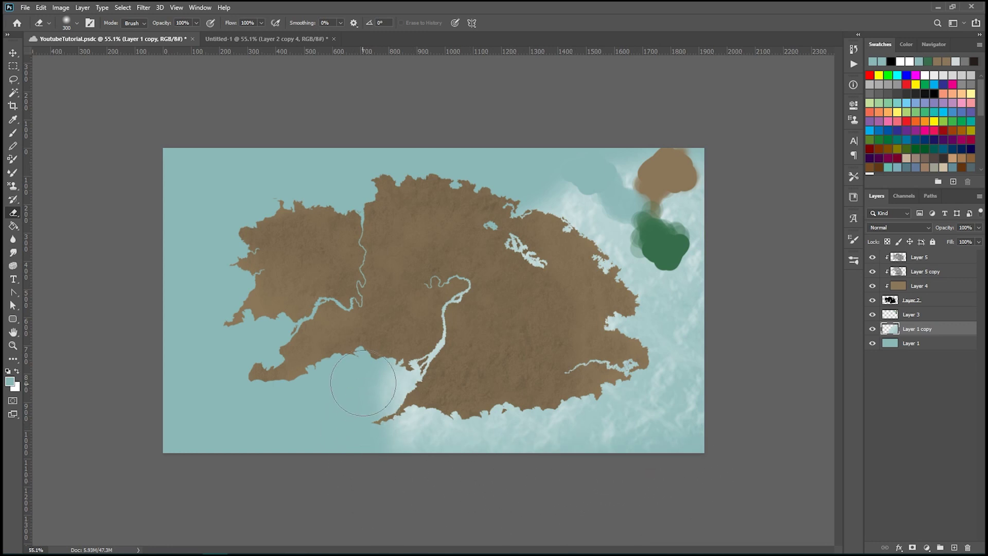
left_click_drag(360, 397, 403, 331)
mouse_move(433, 247)
left_mouse_down()
mouse_move(530, 210)
mouse_move(601, 163)
left_mouse_up()
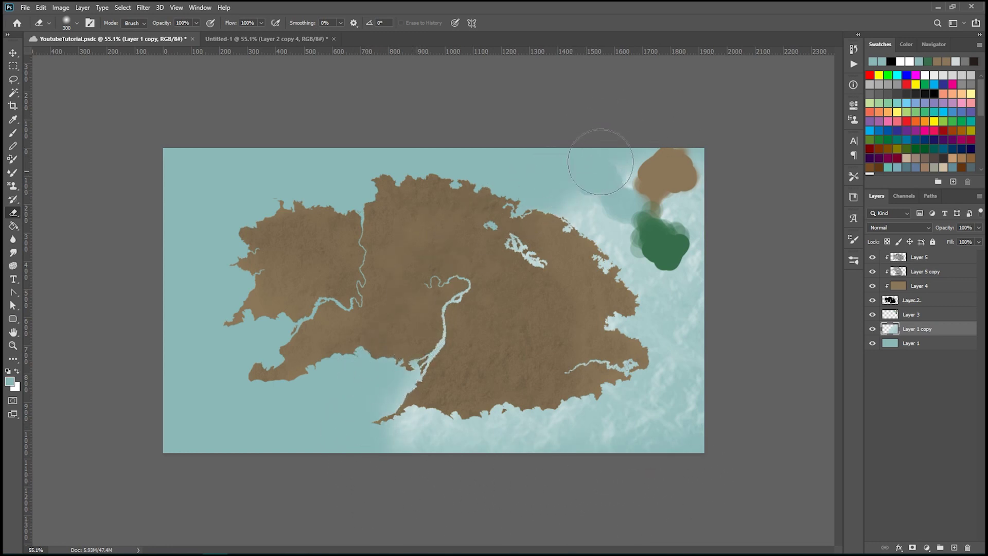
Hide the colour blobs on Layer 3 and fade the water texture's inner edge further with a 700 px eraser
left_click(871, 314)
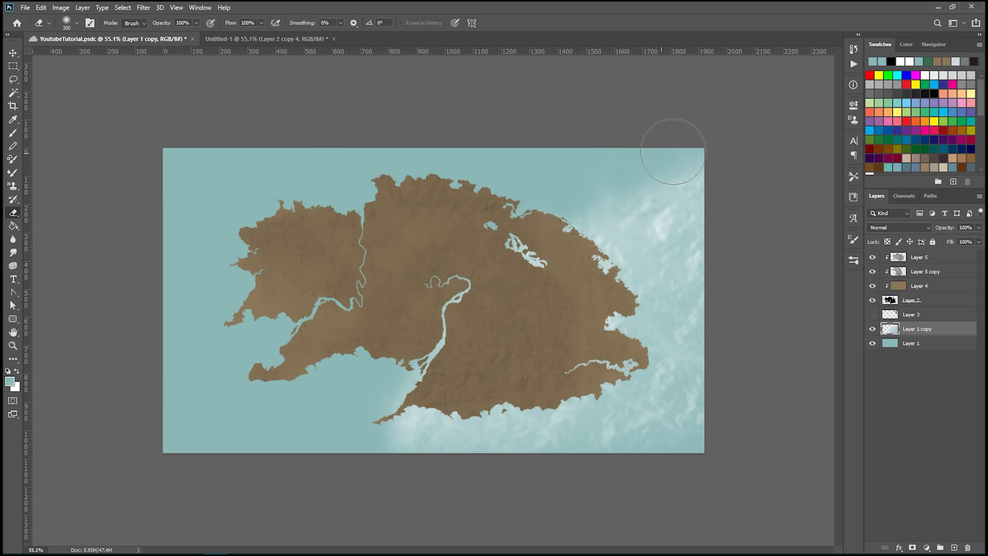
key("bracketright")
key("bracketright")
key("bracketright")
key("bracketright")
left_click_drag(606, 176, 684, 142)
mouse_move(470, 298)
left_mouse_down()
mouse_move(342, 408)
mouse_move(397, 408)
left_mouse_up()
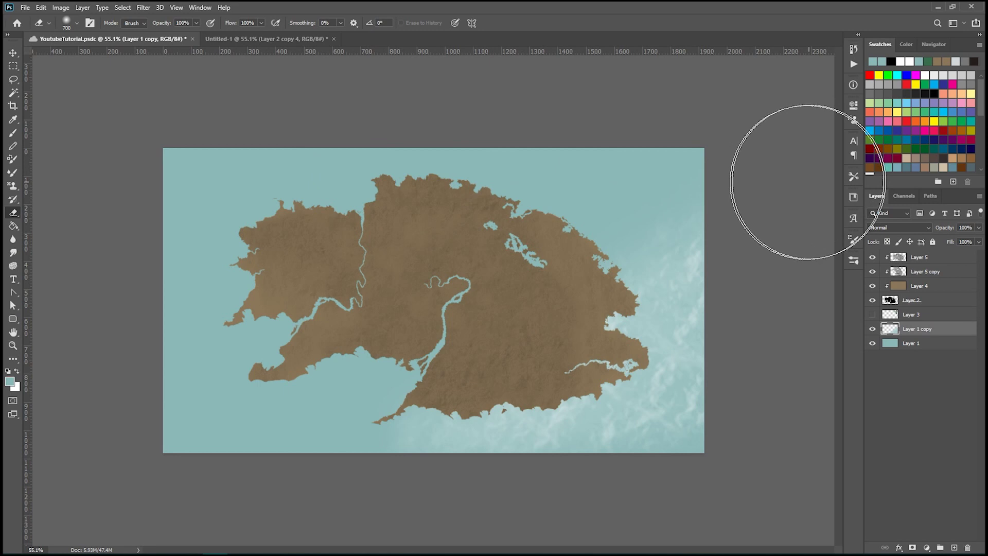
Hide the landmass on Layer 2 and set the water texture layer's opacity to 70%
left_click(873, 300)
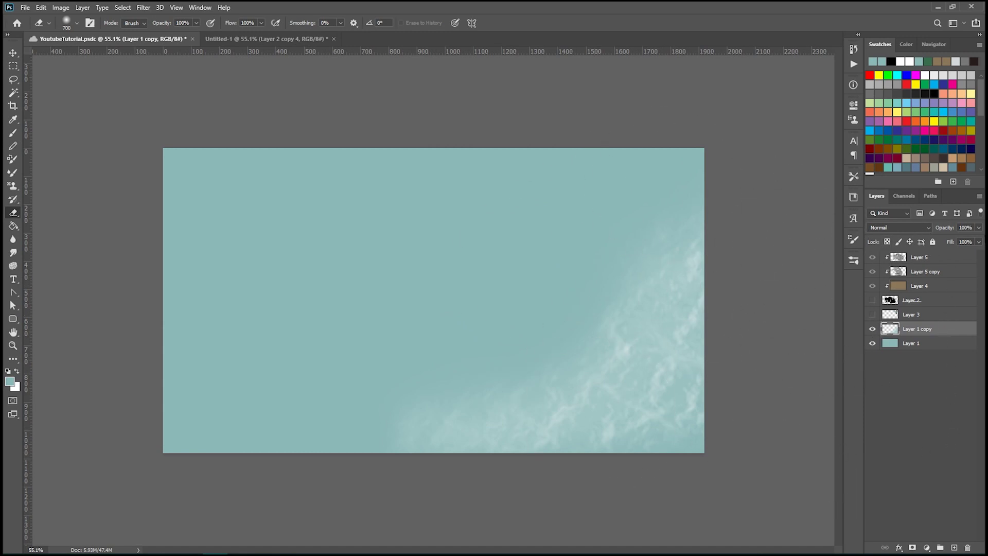
left_click(977, 229)
left_click_drag(979, 243, 968, 248)
left_click(10, 53)
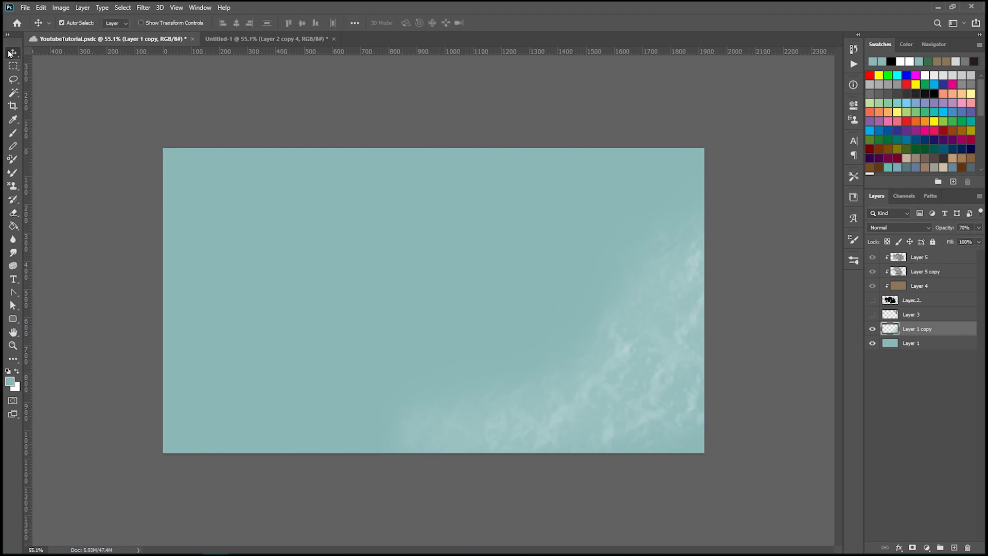
Try the Lighten blend mode on the water texture layer, then settle on Lighter Color
left_click(893, 228)
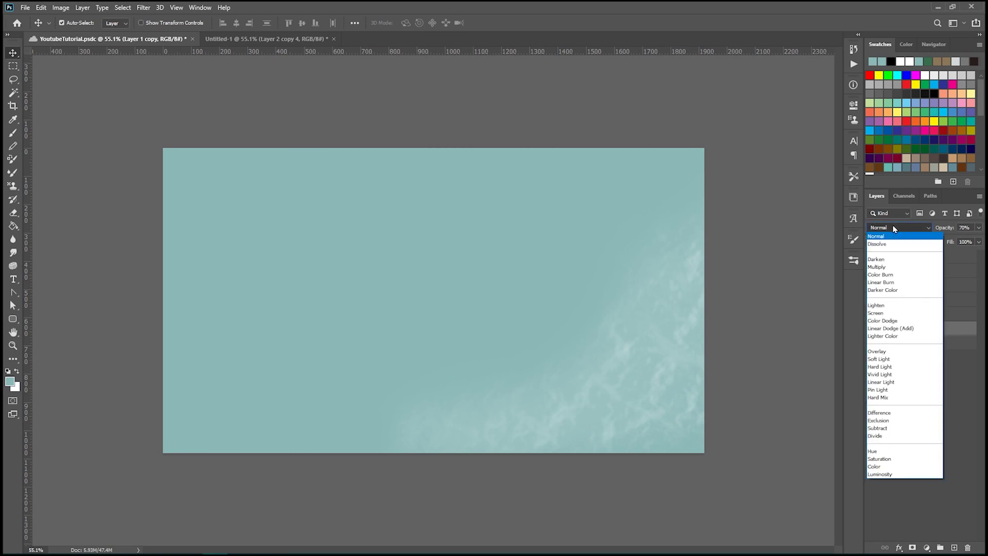
left_click(890, 306)
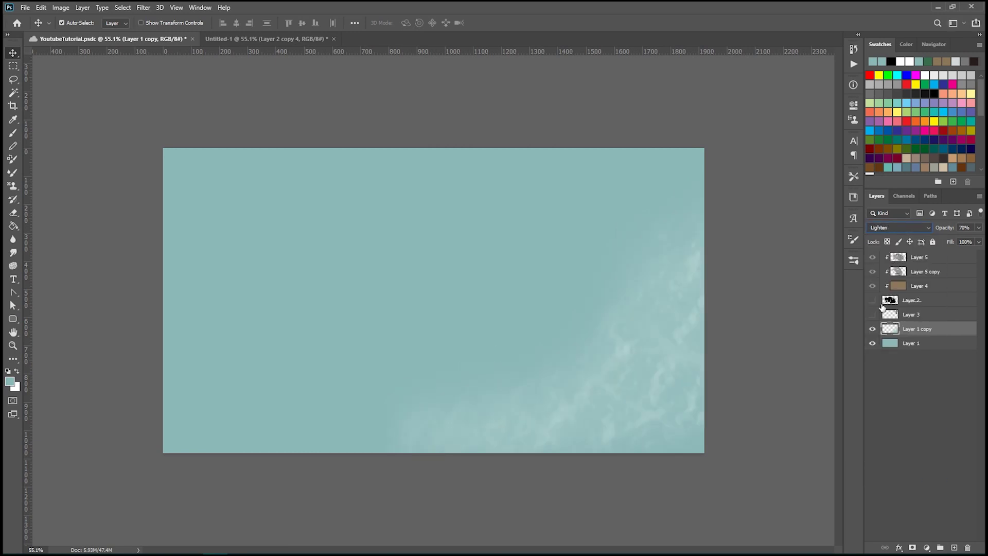
left_click(907, 227)
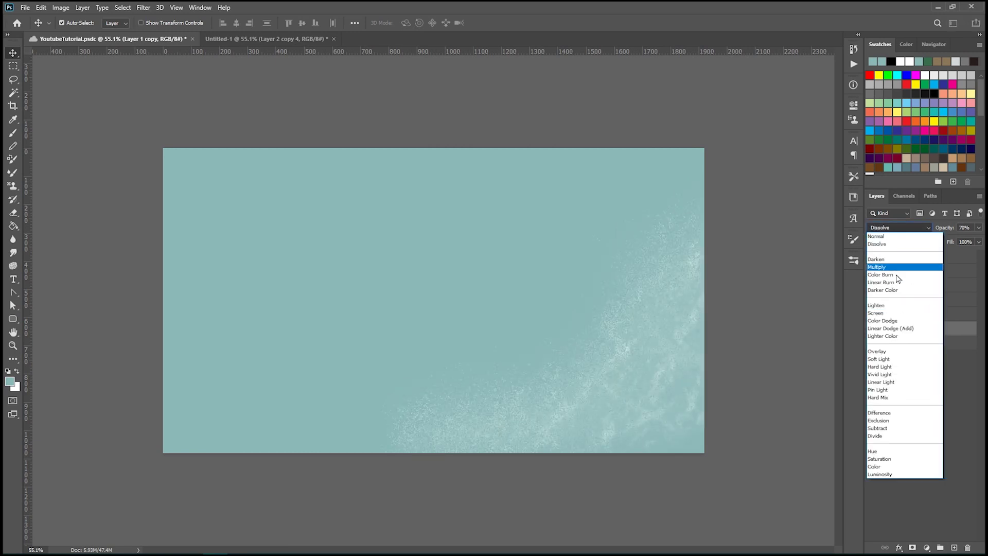
left_click(903, 338)
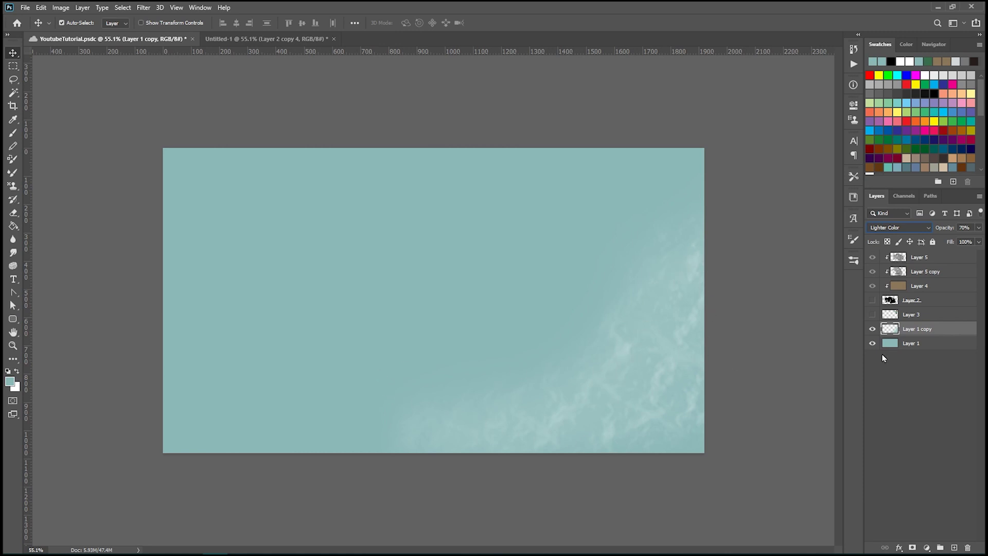
Duplicate the water texture on Layer 1 copy and place the duplicate up and left, over the middle of the canvas
left_click(945, 347)
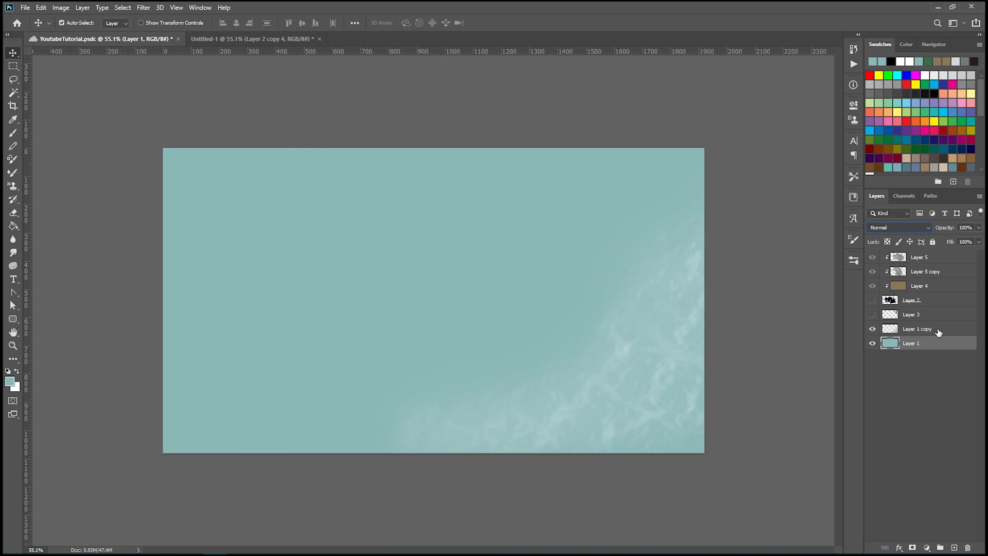
left_click(938, 332)
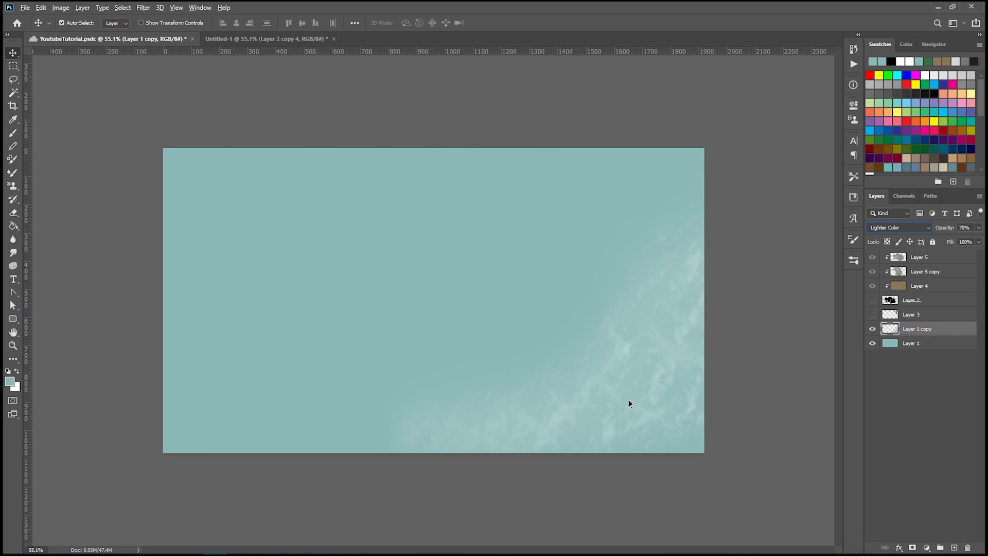
left_click_drag(657, 398, 453, 369)
Erase the duplicate's hard edges down to a soft central patch and tone down its highlights with a smaller eraser at 52% opacity
key("e")
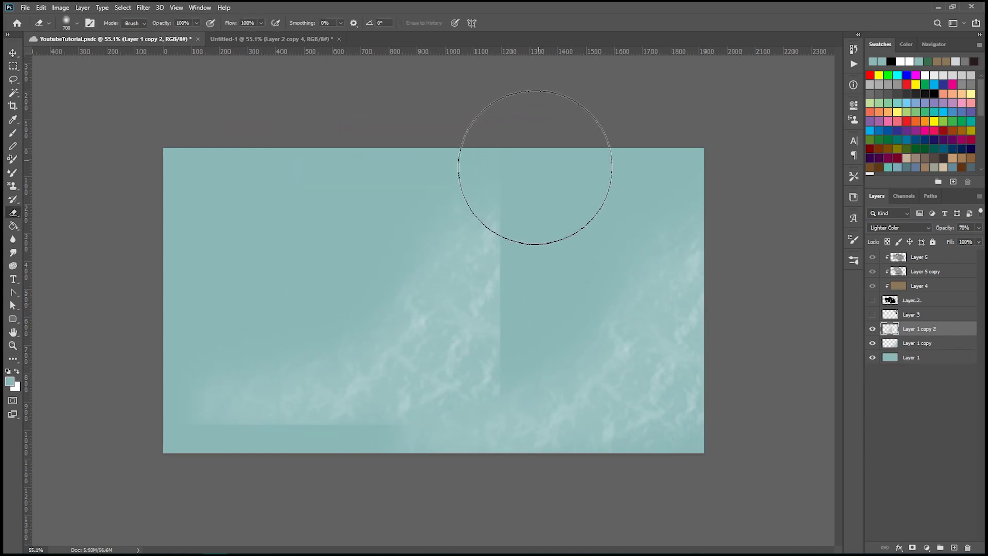
mouse_move(546, 367)
left_mouse_down()
mouse_move(431, 478)
mouse_move(215, 477)
mouse_move(158, 366)
mouse_move(175, 289)
mouse_move(210, 428)
mouse_move(397, 474)
mouse_move(281, 414)
mouse_move(257, 217)
mouse_move(502, 180)
mouse_move(561, 247)
mouse_move(560, 396)
mouse_move(414, 500)
mouse_move(214, 276)
mouse_move(346, 155)
mouse_move(635, 216)
mouse_move(536, 441)
mouse_move(285, 531)
mouse_move(181, 283)
mouse_move(434, 322)
mouse_move(444, 343)
mouse_move(360, 247)
left_mouse_up()
key("bracketleft")
key("bracketleft")
key("bracketleft")
key("bracketleft")
key("bracketleft")
key("bracketleft")
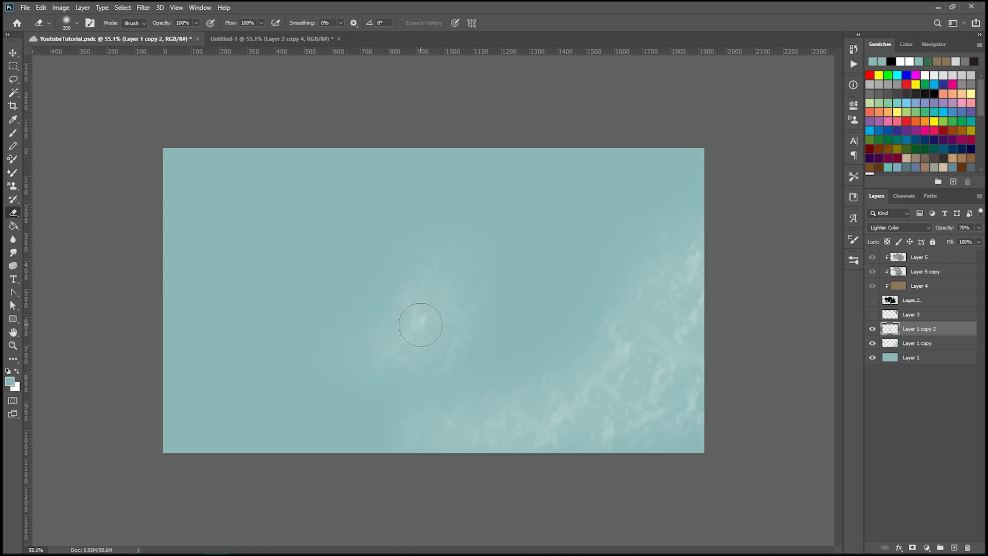
key("bracketleft")
key("bracketleft")
type("52")
left_click_drag(438, 315, 406, 335)
Duplicate the central water patch twice, placing one copy in the upper right and one in the upper left of the canvas
left_click(13, 53)
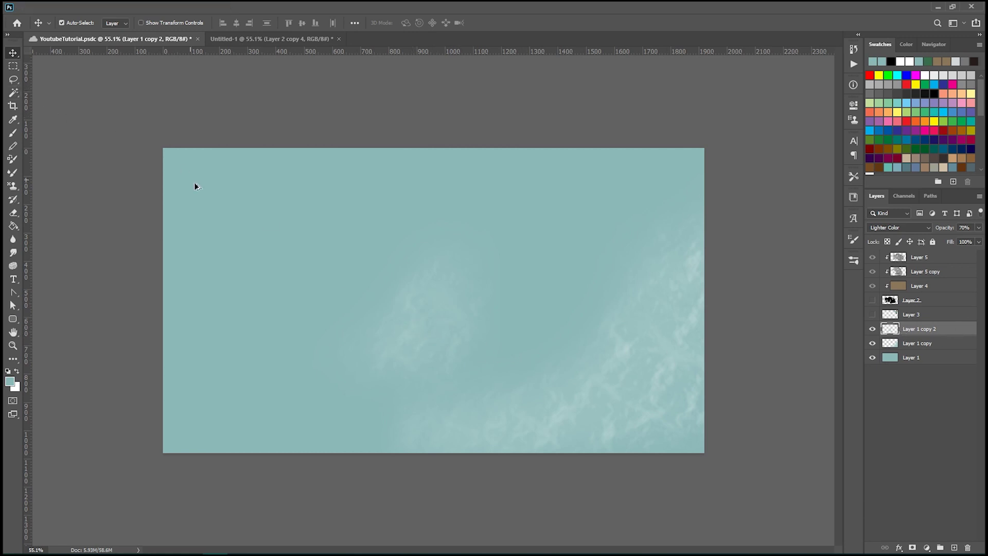
left_click_drag(437, 327, 608, 227)
left_click_drag(446, 347, 207, 223)
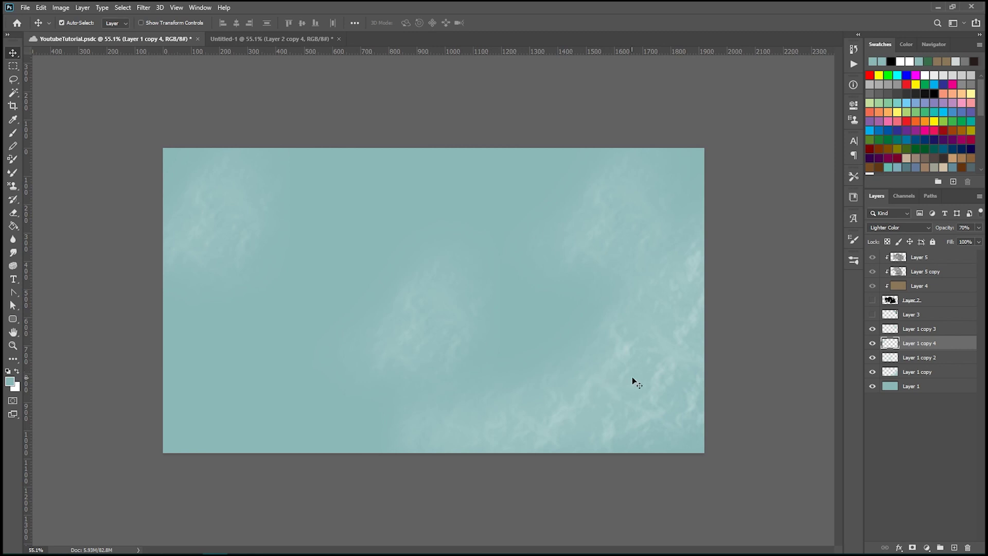
Duplicate the large lower-right texture to the lower left and rotate the copy about 67.4° to follow that corner
left_click_drag(669, 376, 430, 348)
key("ctrl+t")
left_click_drag(357, 147, 415, 498)
left_click_drag(289, 390, 399, 383)
left_click_drag(503, 494, 536, 441)
left_click_drag(403, 405, 425, 418)
left_click_drag(542, 454, 555, 408)
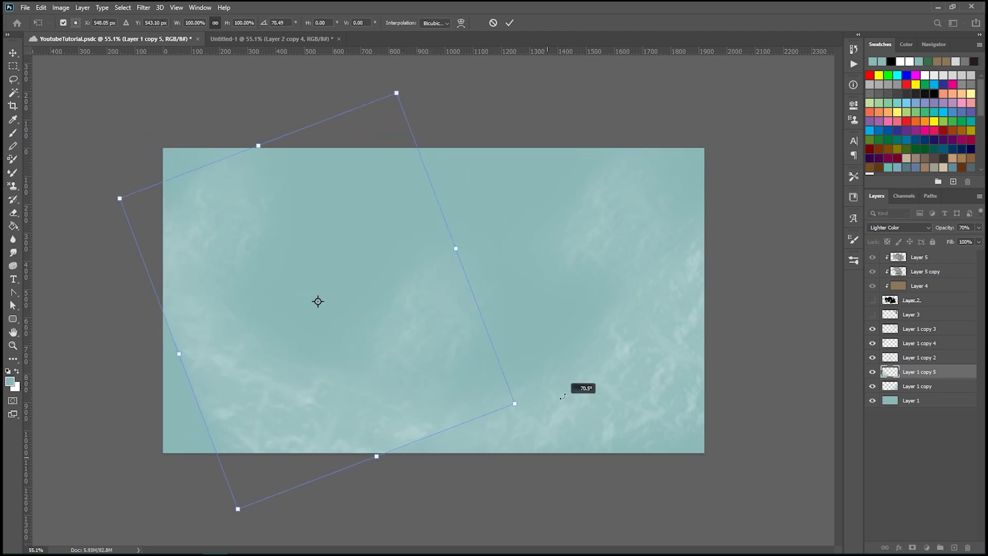
left_click_drag(408, 417, 392, 418)
key("Return")
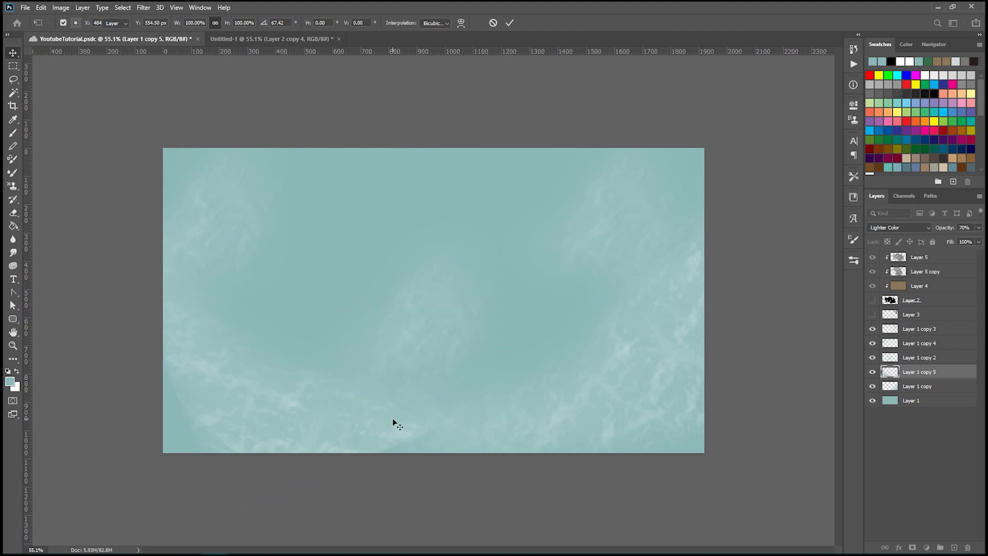
Erase the lower edge of the rotated lower-left texture copy so it fades softly into the ocean
key("e")
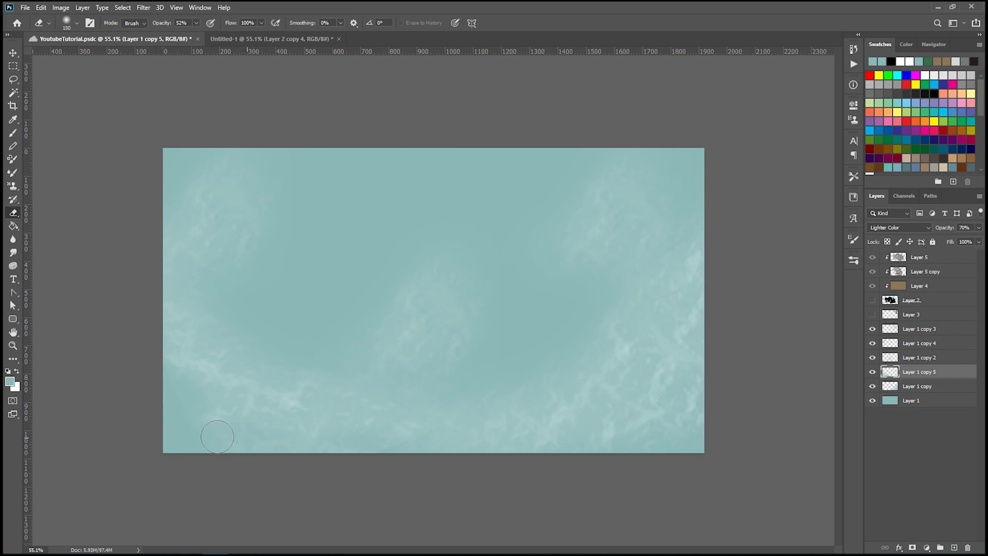
Move the central water patch to the canvas's upper edge, left of centre, and rotate it clockwise
left_click(13, 53)
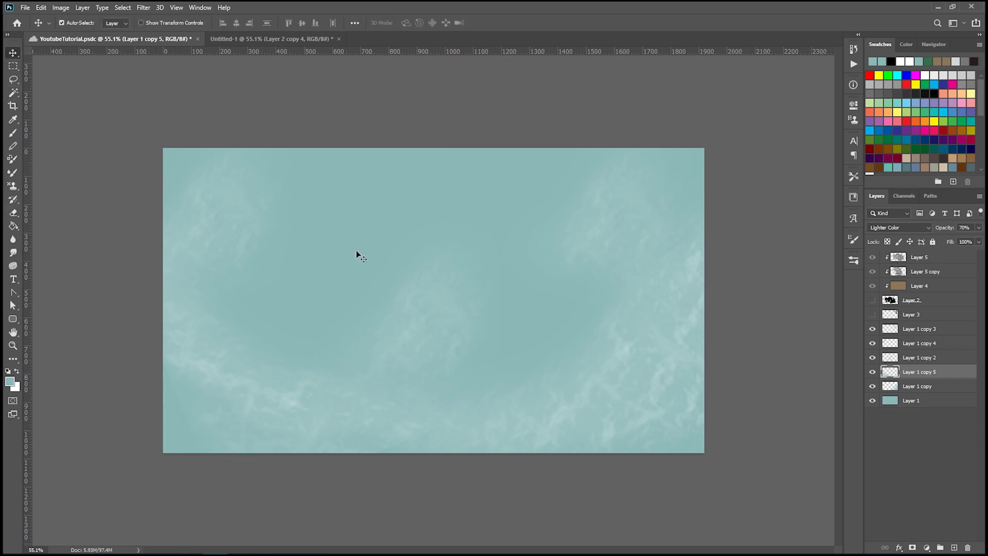
left_click_drag(431, 319, 518, 209)
key("ctrl+t")
left_click_drag(525, 125, 535, 242)
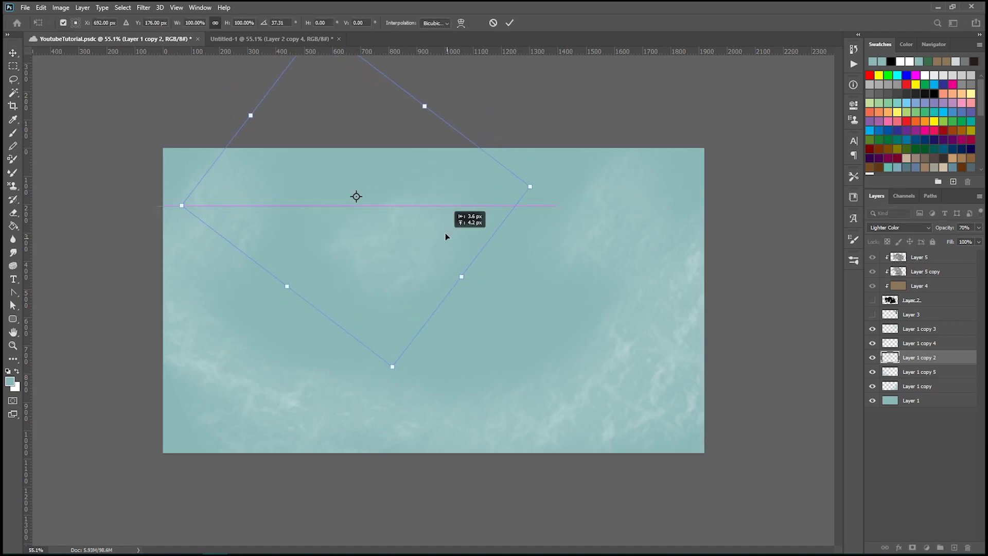
left_click_drag(449, 243, 400, 187)
left_click_drag(521, 136, 521, 170)
key("Return")
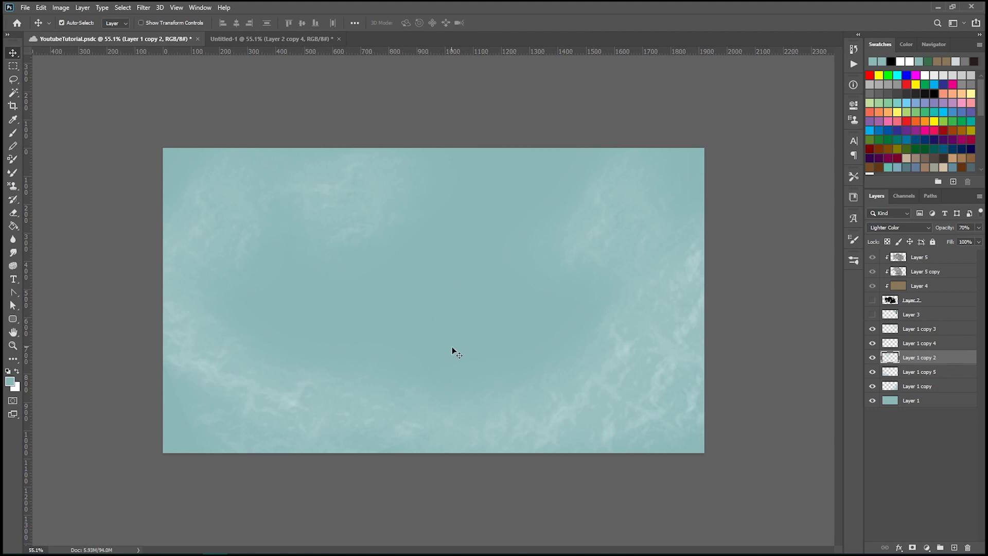
Show the landmass on Layer 2 and merge the five Layer 1 copy texture layers into one
left_click(872, 300)
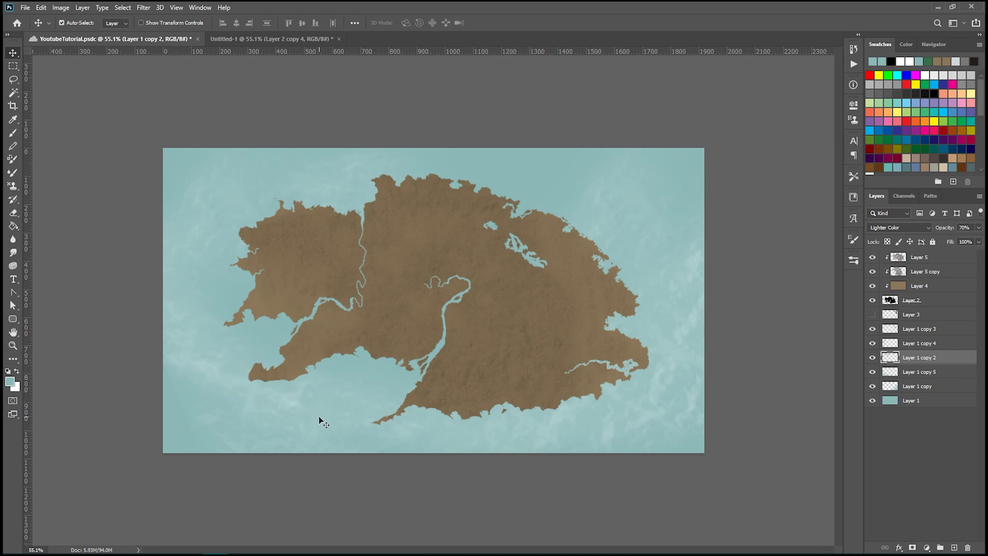
key("e")
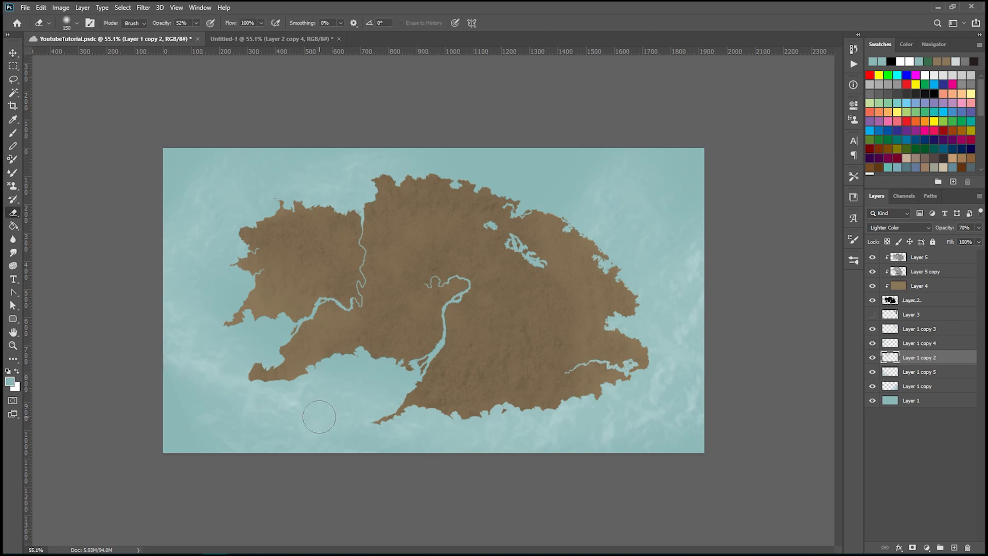
left_click(934, 330)
left_click(936, 389, "shift")
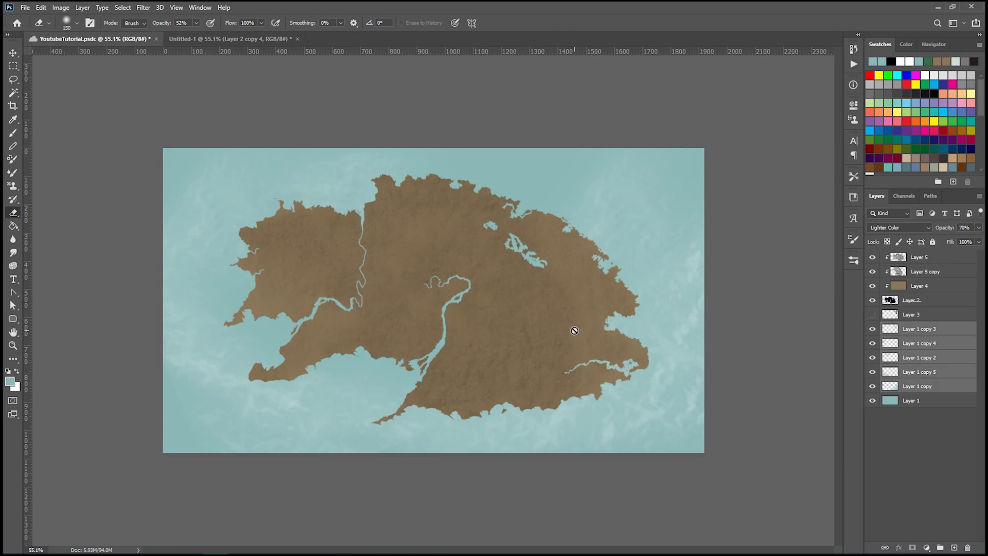
key("ctrl+e")
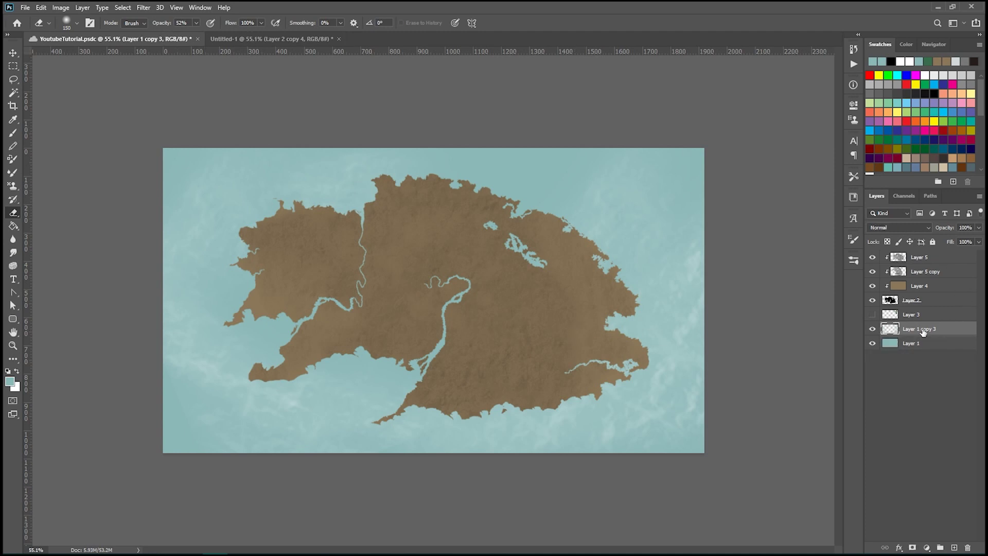
Make a short eraser stroke on the merged water texture near the southwest coast and enlarge the eraser to 300 px
left_click_drag(270, 343, 281, 346)
key("bracketright")
key("bracketright")
key("bracketright")
key("bracketright")
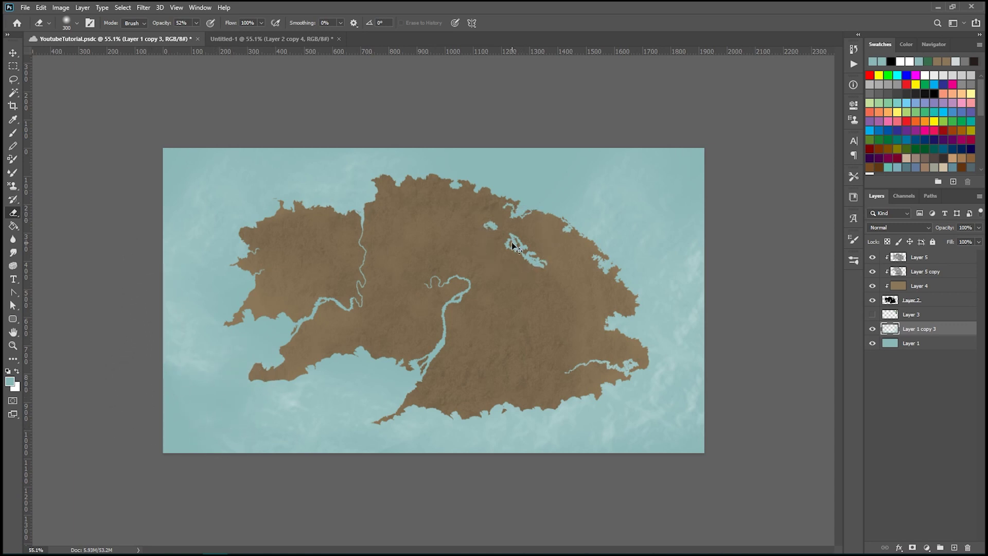
Lower the merged water texture layer's opacity to 67% and check the result around the coastline
left_click(979, 227)
left_click_drag(963, 243, 961, 240)
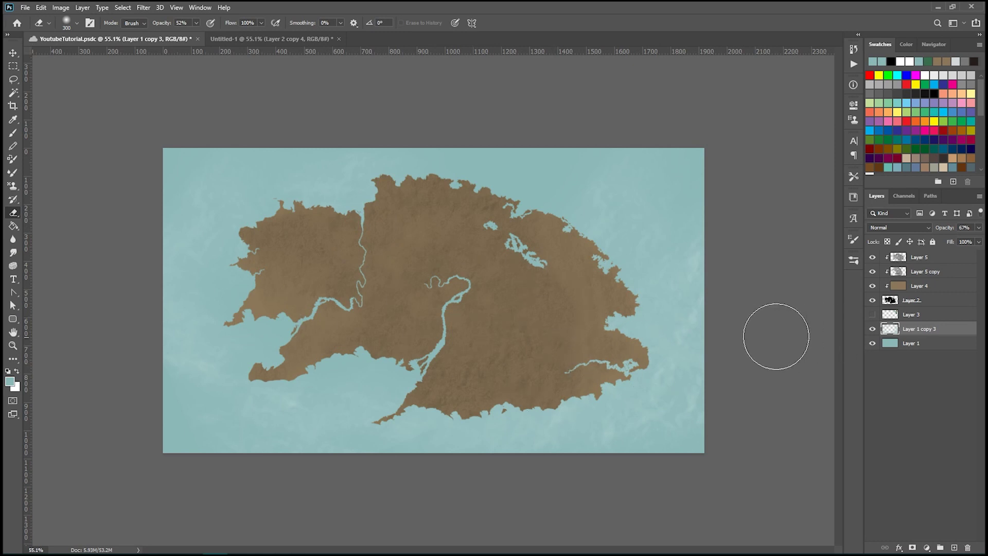
scroll(287, 380, "up", 3)
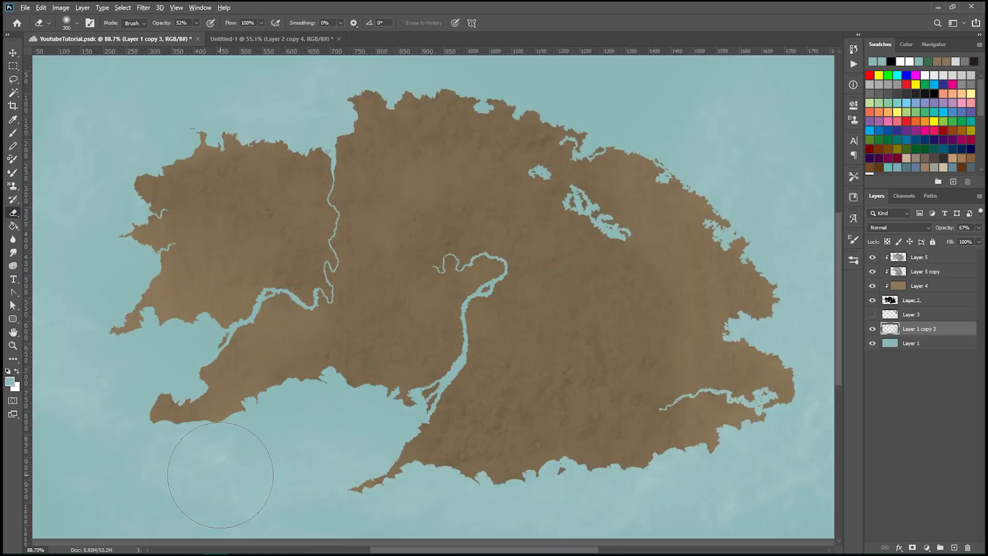
scroll(221, 378, "up", 2)
scroll(326, 386, "down", 1)
scroll(309, 409, "down", 3)
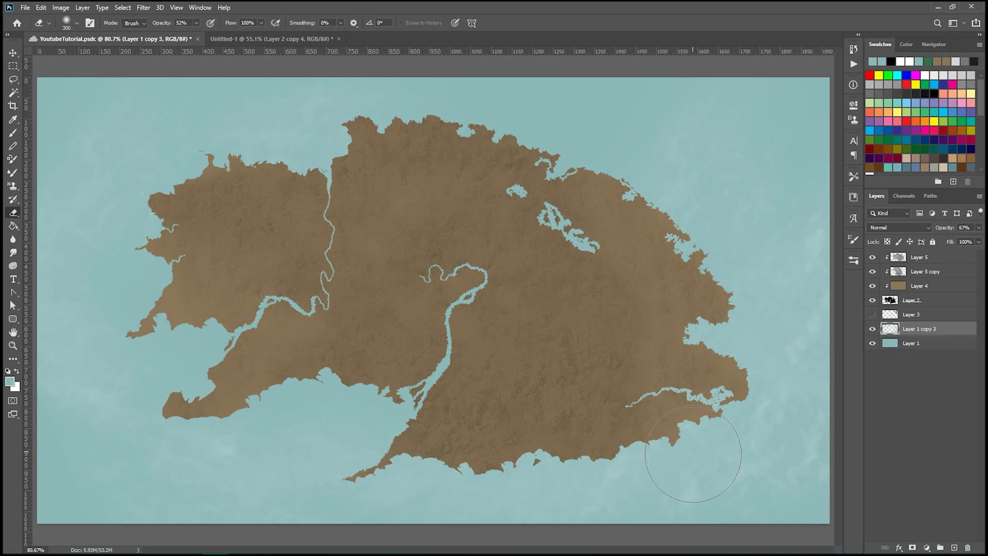
scroll(692, 451, "down", 2)
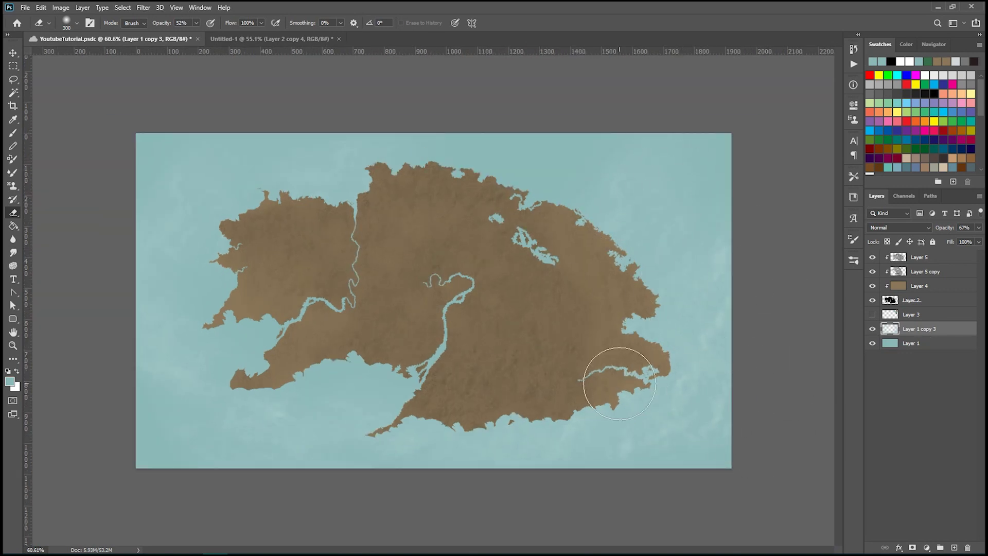
key("ctrl+t")
left_click_drag(726, 536, 658, 444)
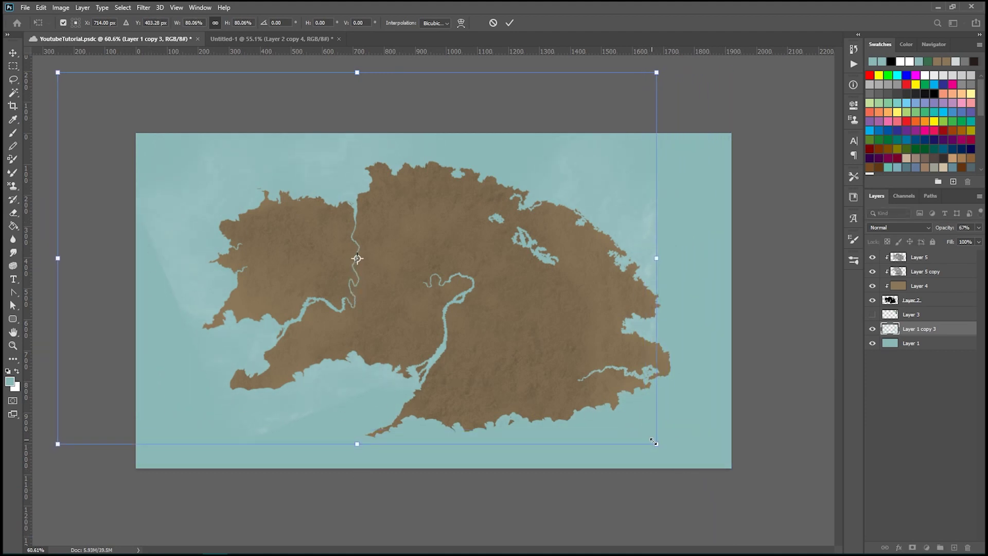
left_click_drag(656, 444, 526, 362)
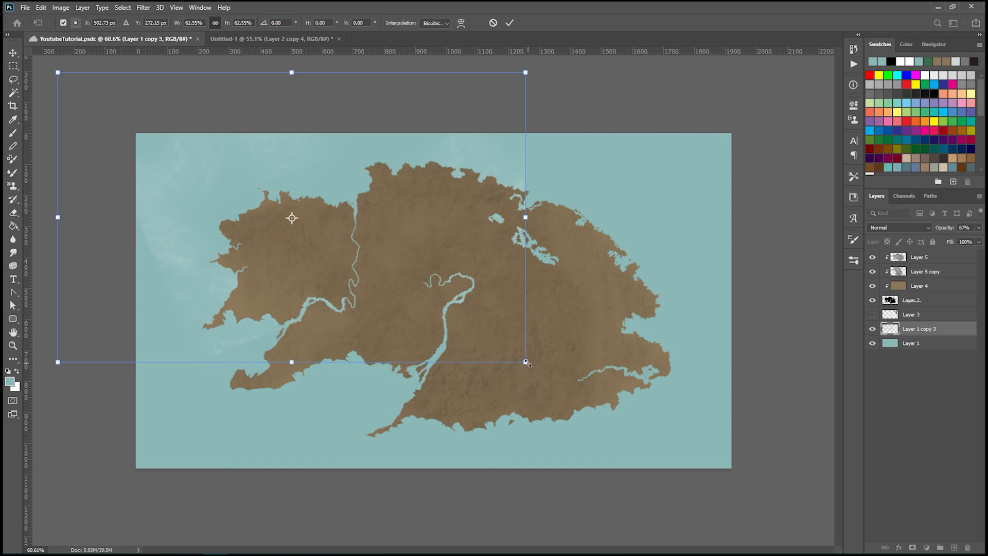
key("Return")
key("e")
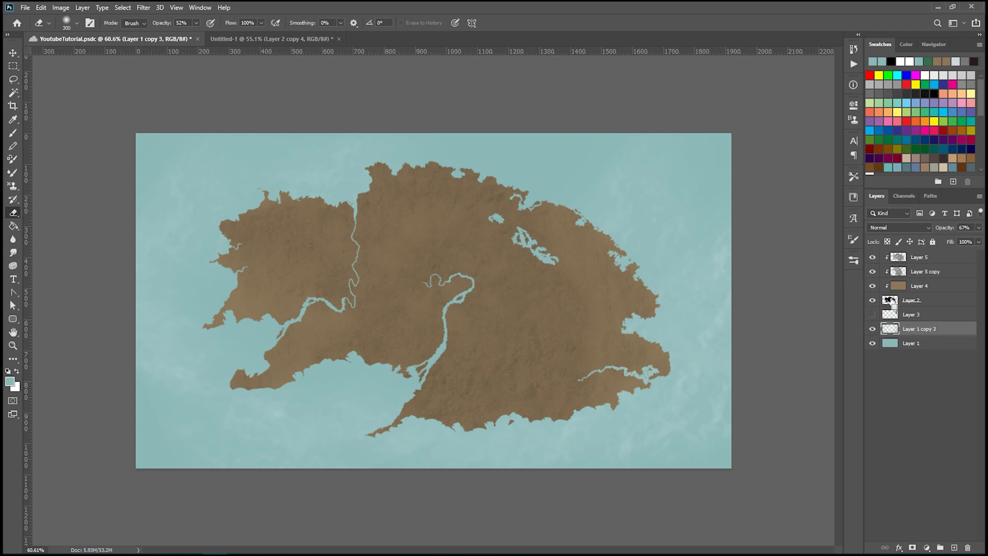
Load the landmass on Layer 2 as a selection expanded by 50 pixels, and save the file
left_click(945, 306)
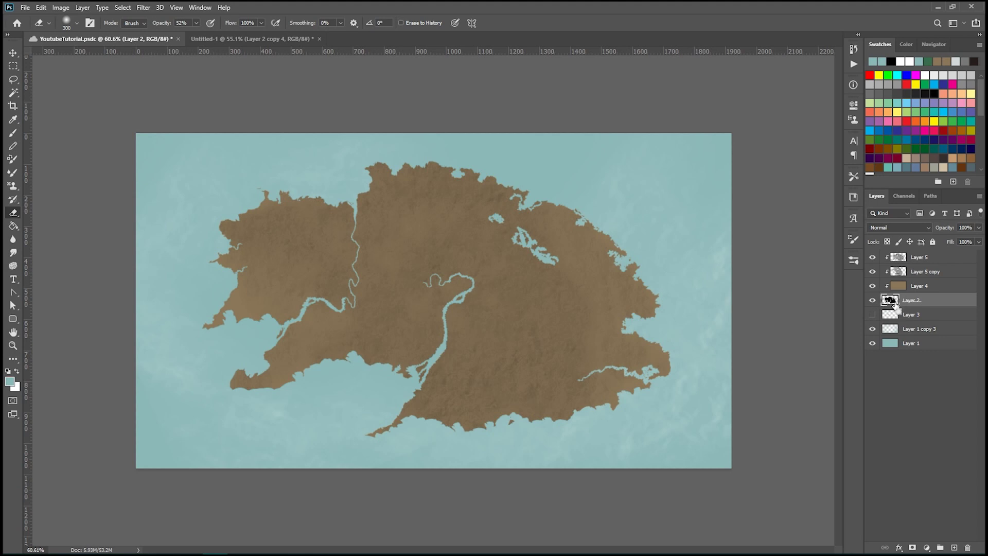
left_click(891, 300, "ctrl")
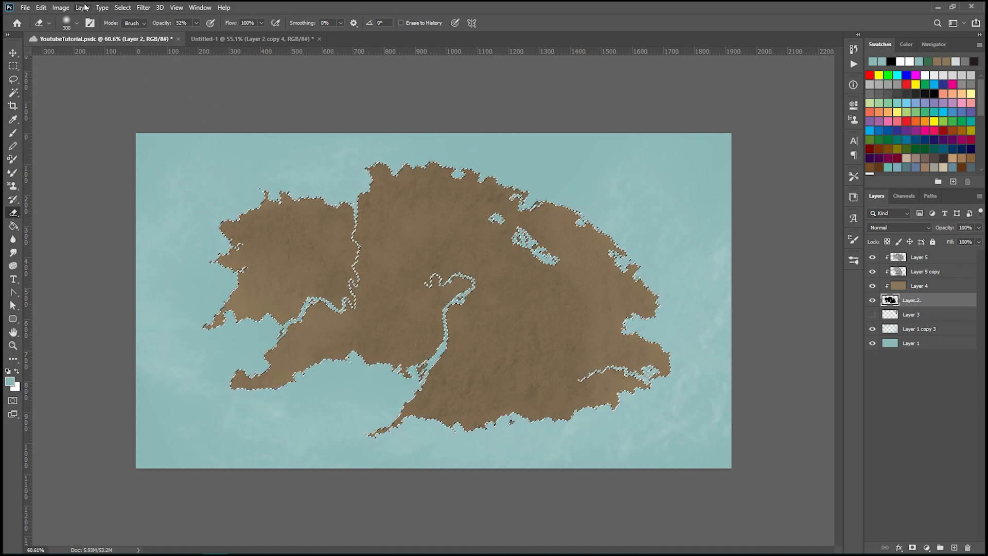
left_click(123, 7)
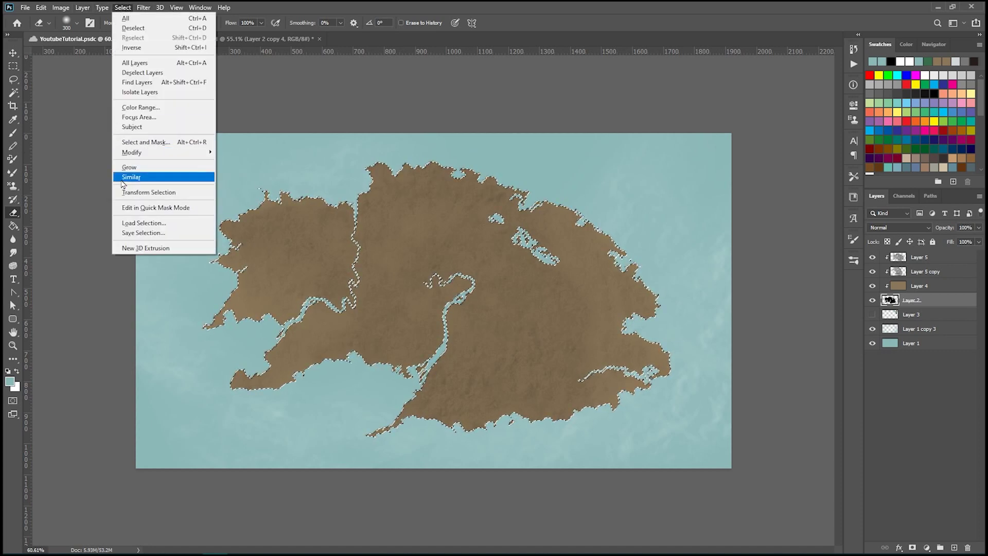
mouse_move(133, 152)
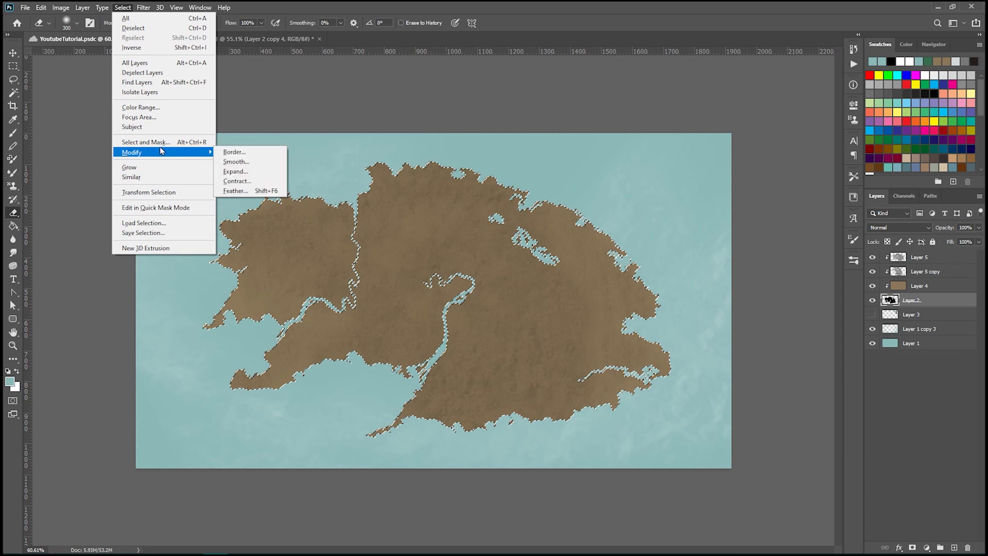
left_click(252, 172)
left_click_drag(424, 146, 525, 147)
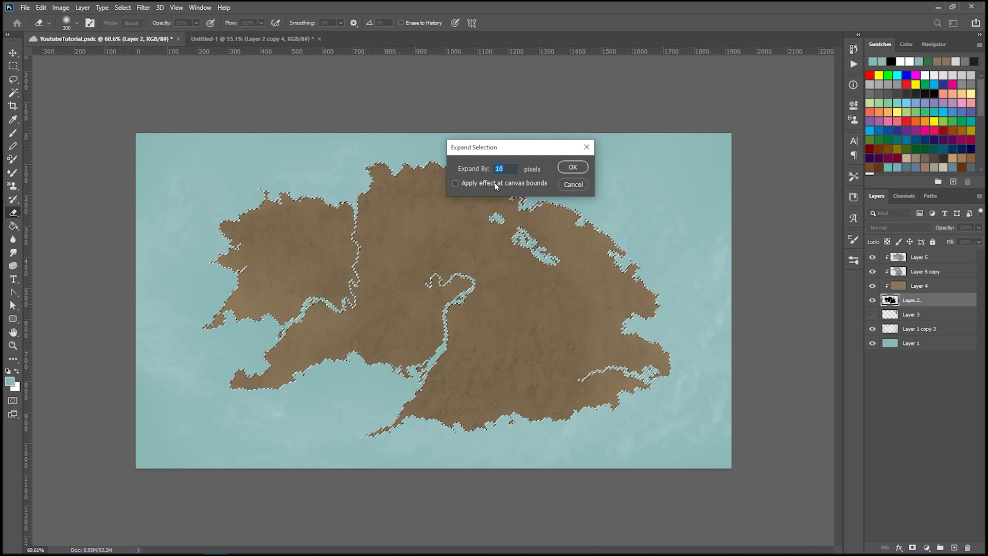
type("50")
key("Return")
key("ctrl+s")
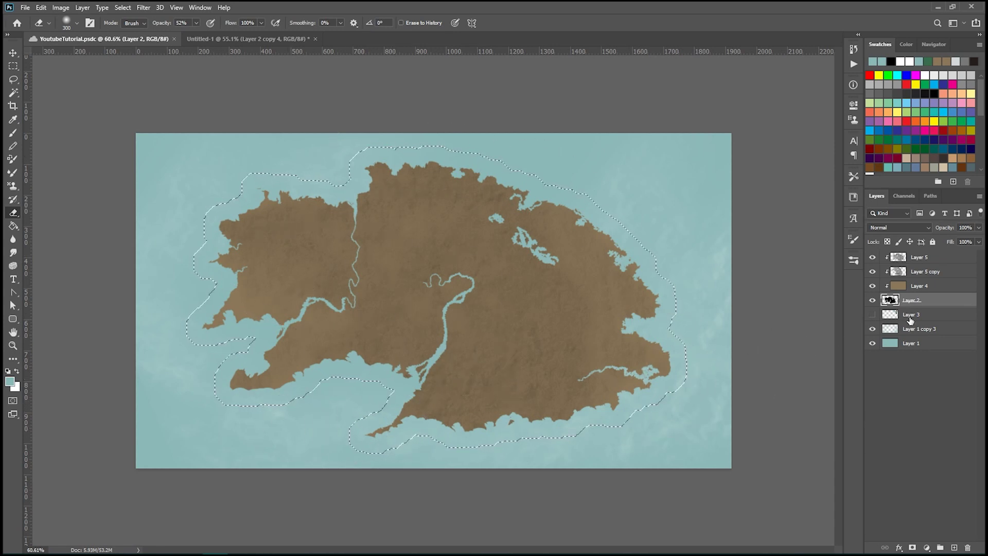
Create a new empty layer directly above Layer 3, beneath the landmass
left_click(907, 315)
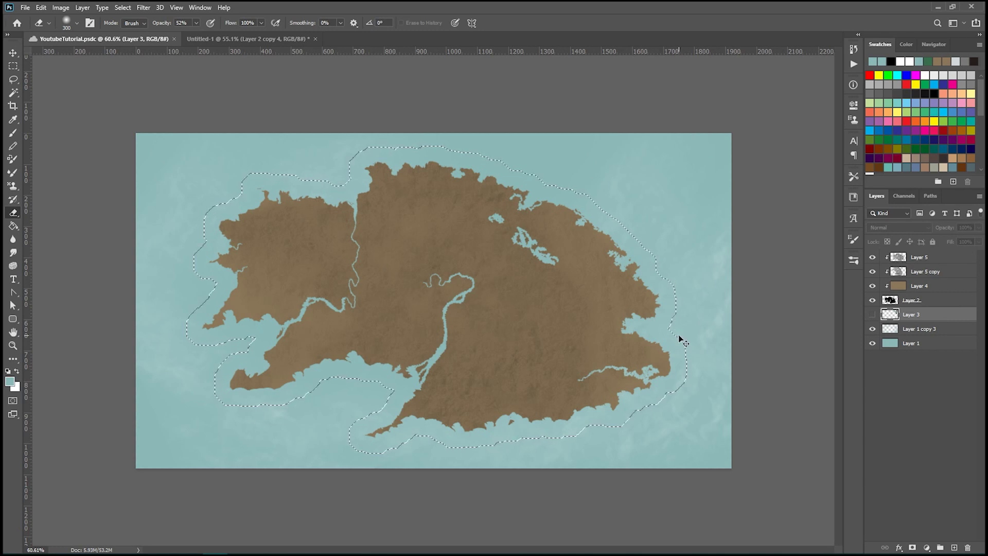
key("ctrl+shift+n")
left_click(344, 154)
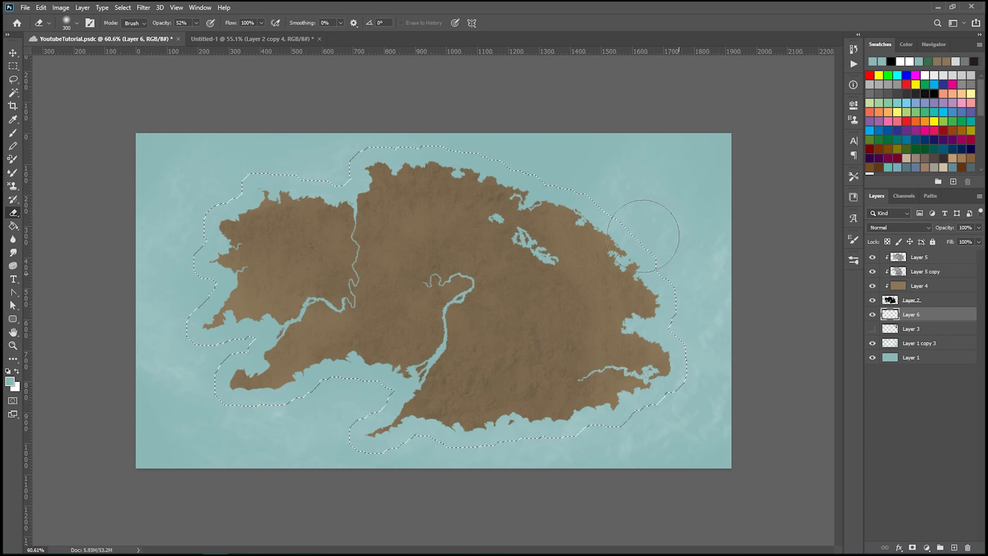
Feather the expanded coastline selection by 10 pixels
left_click(143, 7)
mouse_move(122, 7)
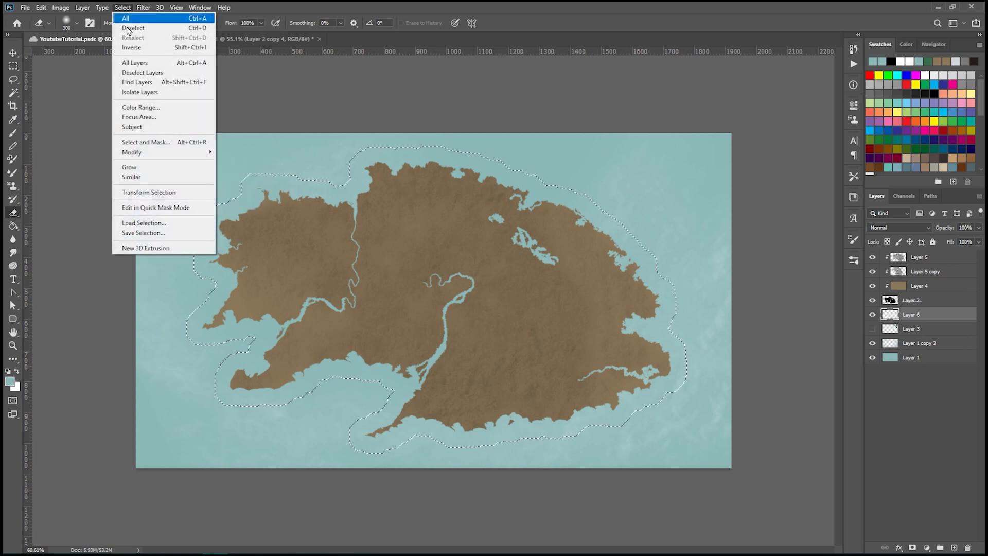
mouse_move(150, 154)
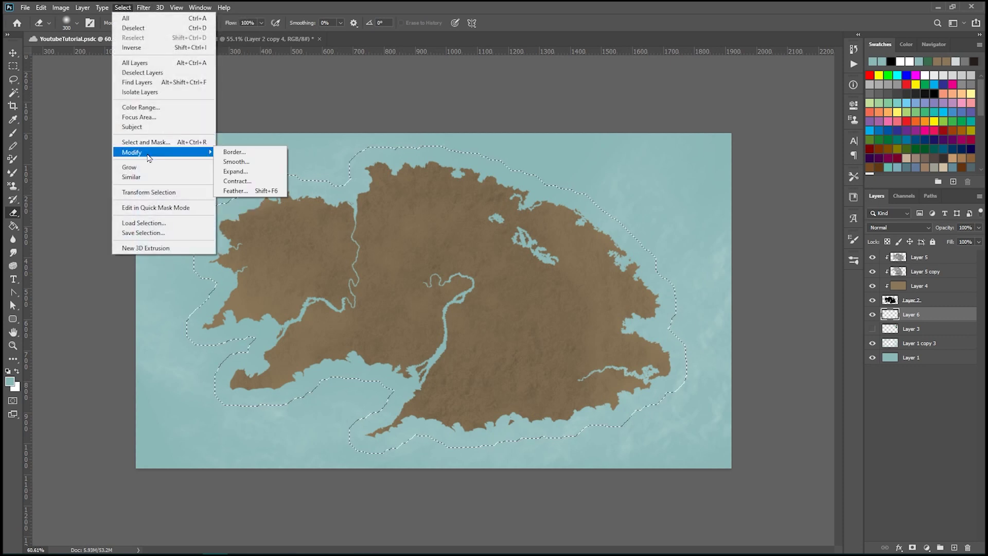
left_click(259, 198)
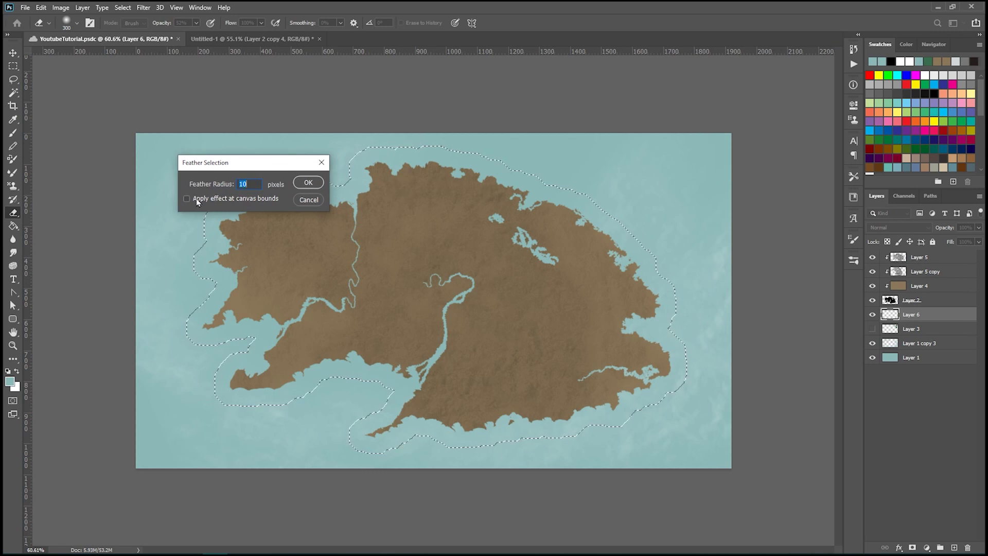
left_click(309, 185)
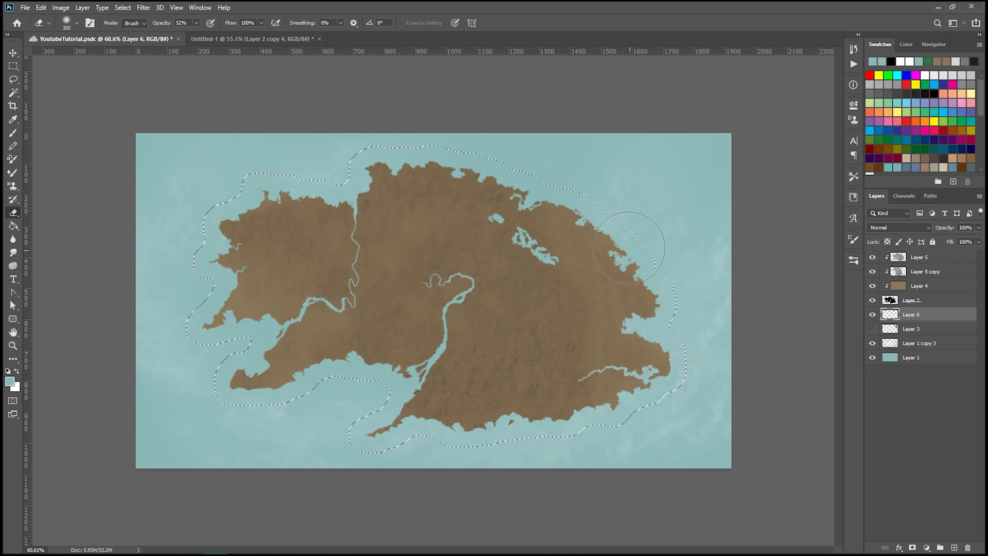
Undo the stray eraser stroke and fill the feathered selection on Layer 6 with the teal foreground color
mouse_move(213, 304)
left_mouse_down()
mouse_move(202, 332)
mouse_move(206, 280)
mouse_move(246, 335)
left_mouse_up()
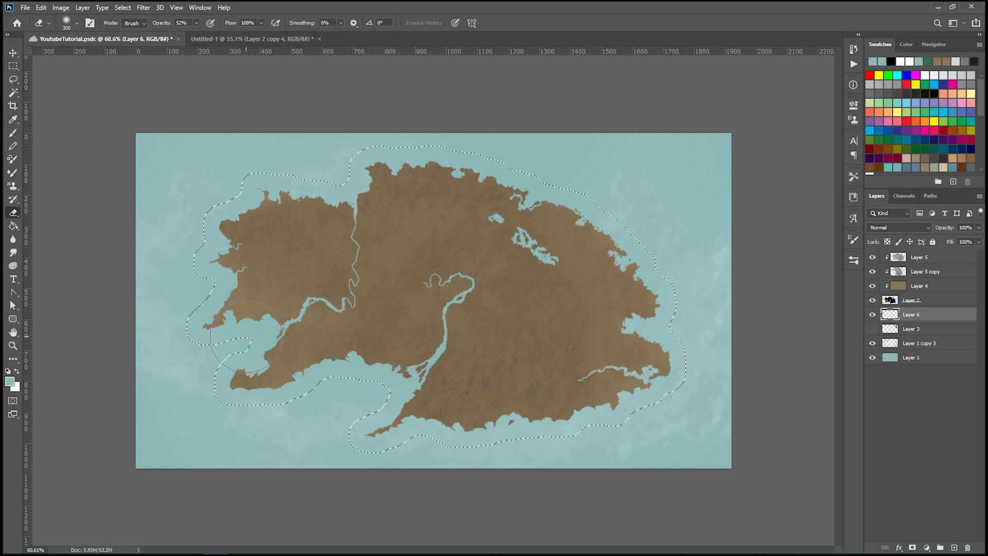
key("ctrl+z")
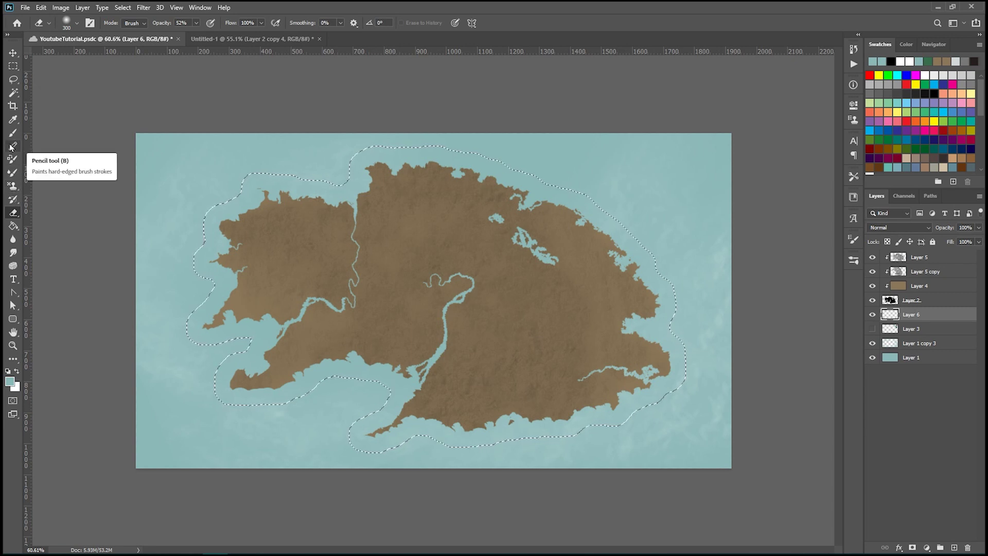
left_click(12, 226)
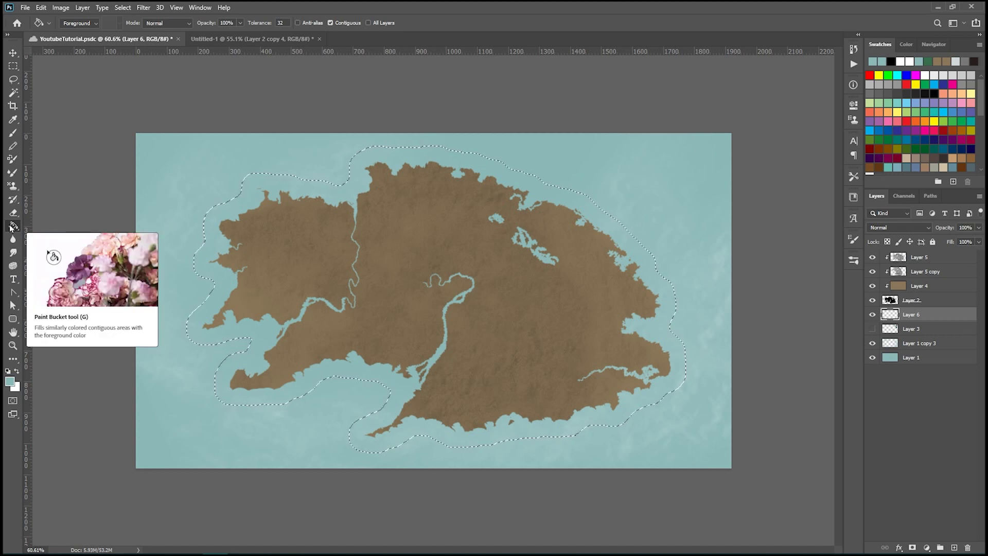
left_click(477, 289)
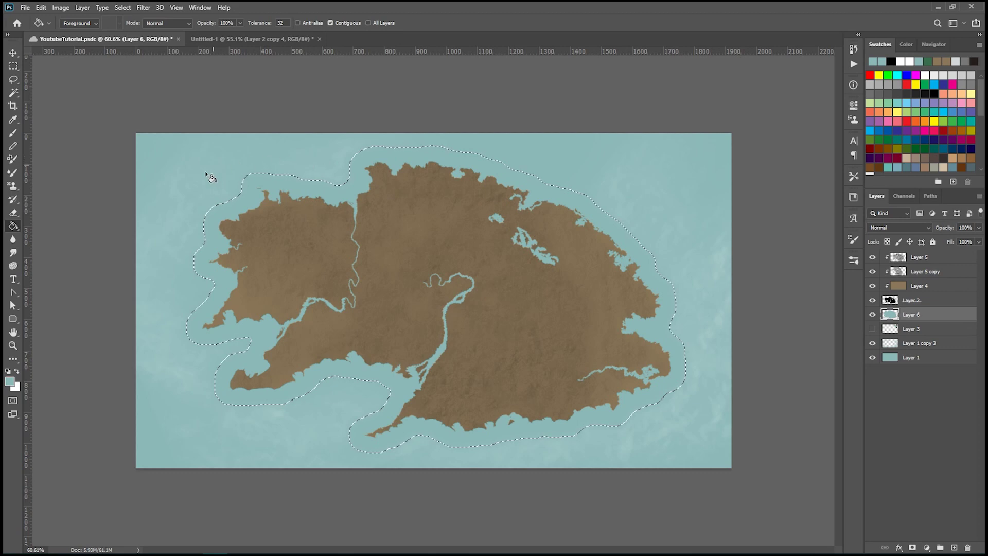
Set Layer 6's blend mode to Screen and clear the coastline selection
left_click(905, 229)
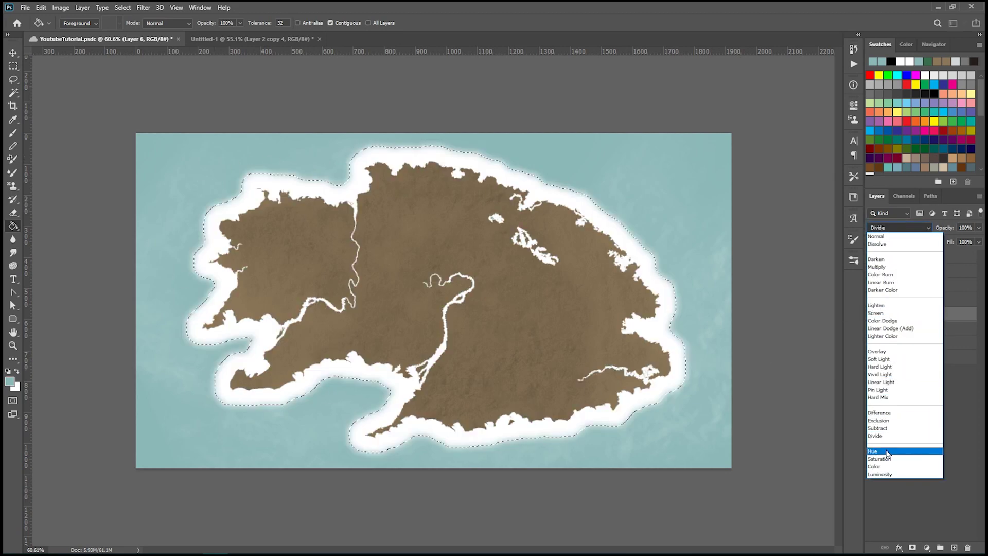
left_click(878, 313)
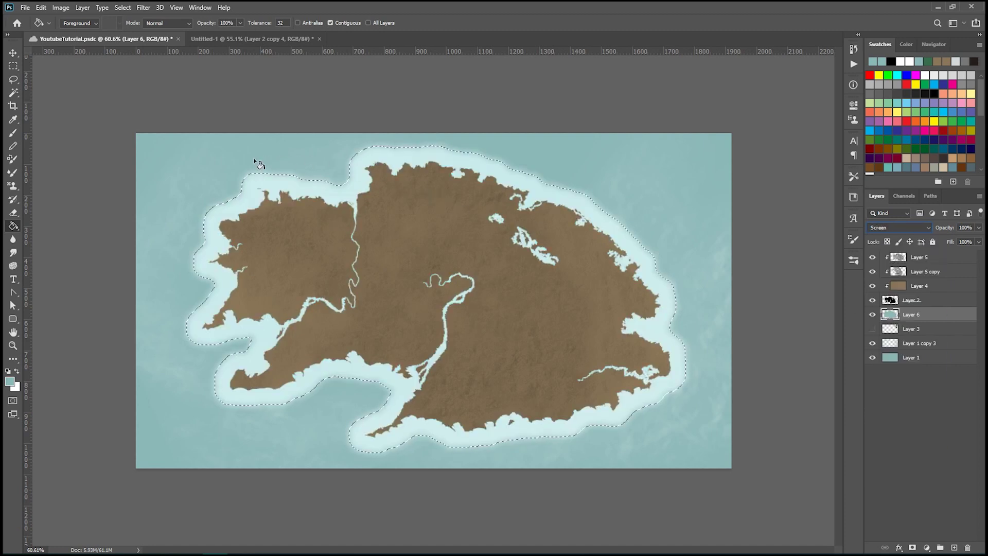
key("ctrl+d")
Lower the opacity of Layer 6's coastline glow to 28%
left_click(978, 228)
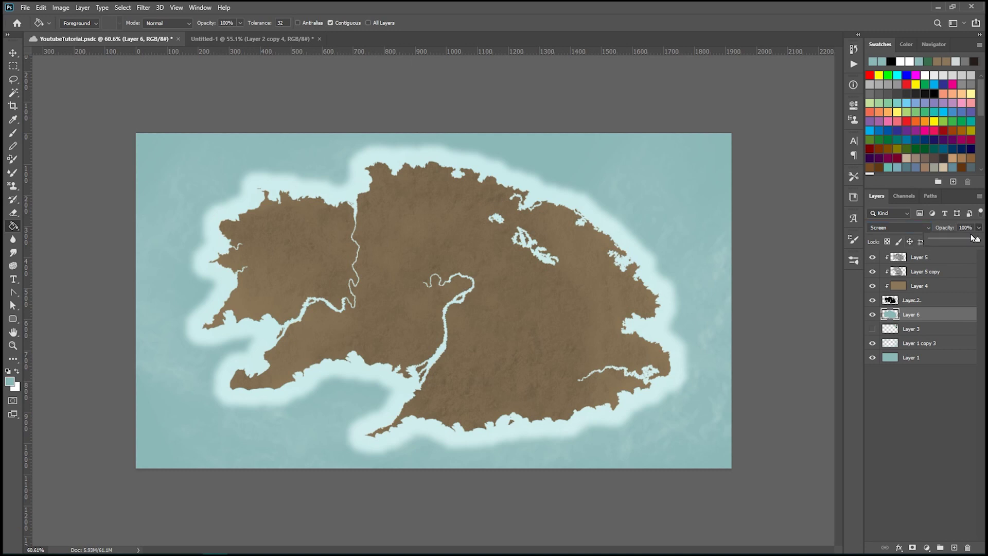
left_click_drag(976, 239, 959, 245)
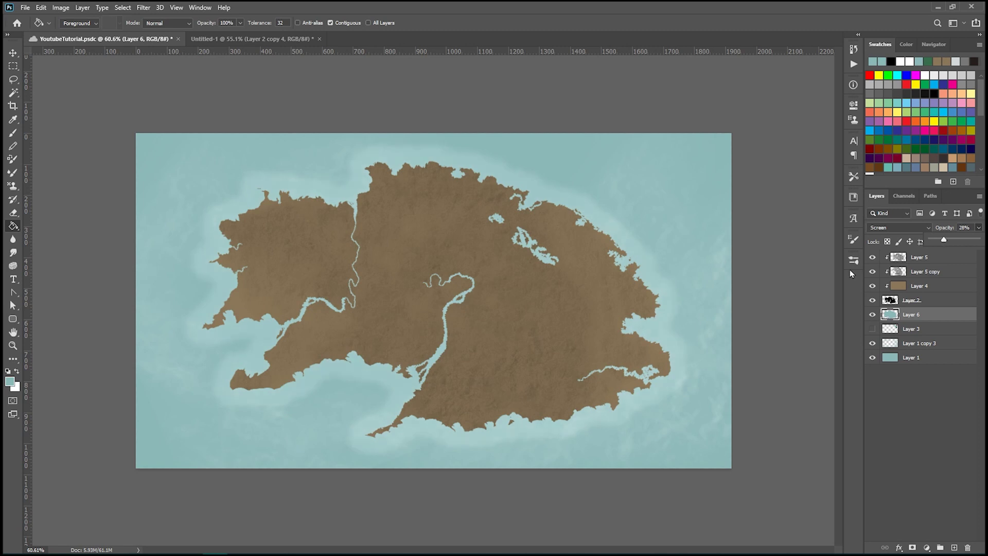
key("ctrl+minus")
key("ctrl+minus")
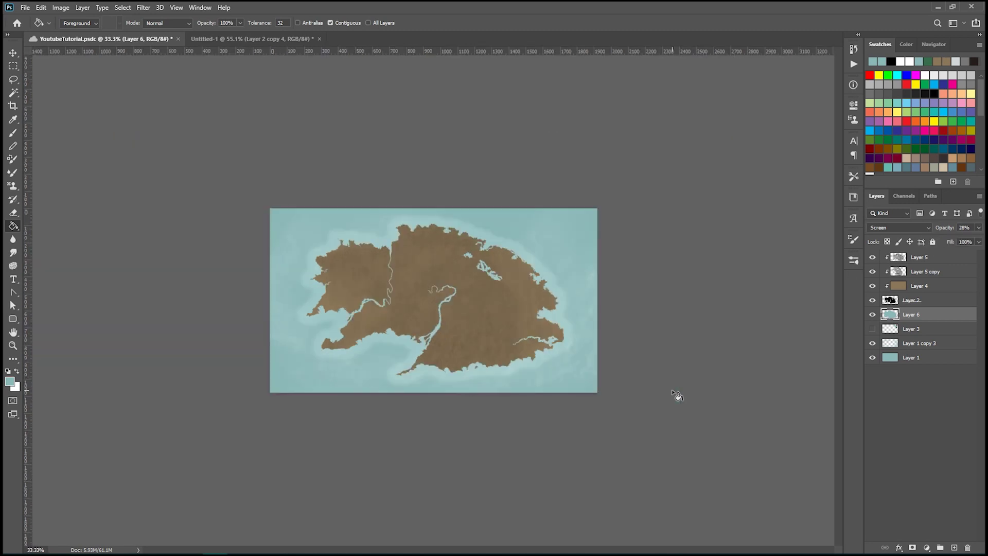
Scale Layer 6's coastline glow down proportionally about its center to about 96.24% so it hugs the landmass more closely
key("ctrl+plus")
key("ctrl+plus")
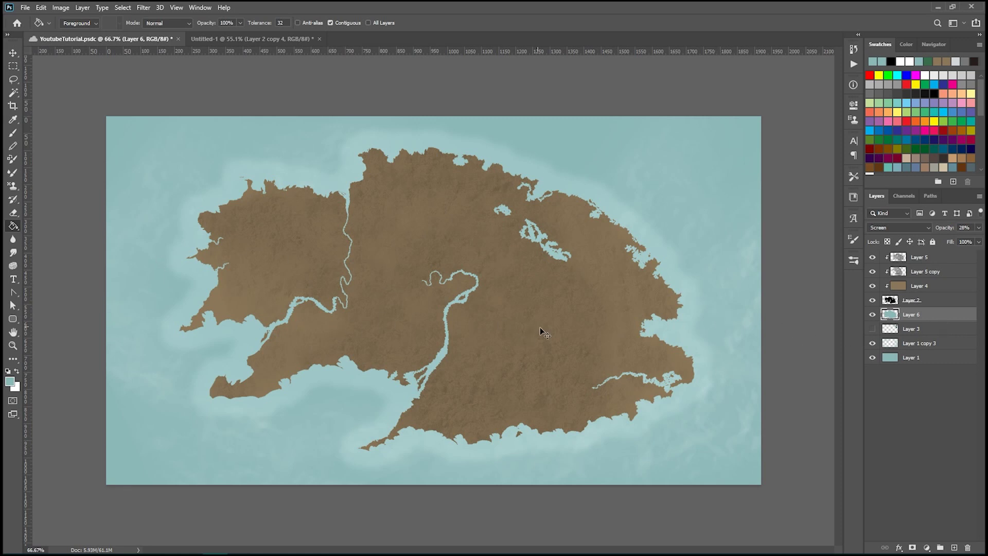
key("ctrl+t")
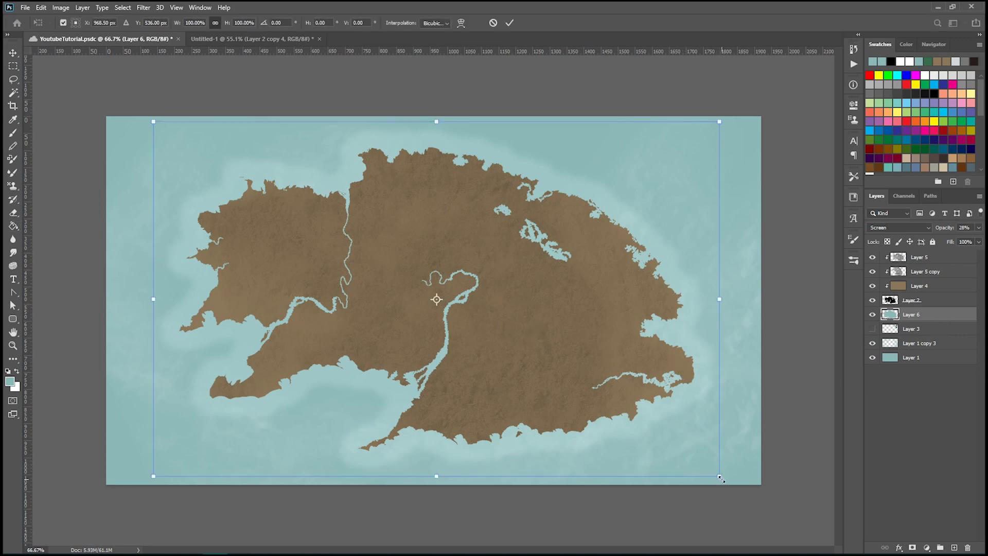
left_click_drag(720, 476, 710, 468)
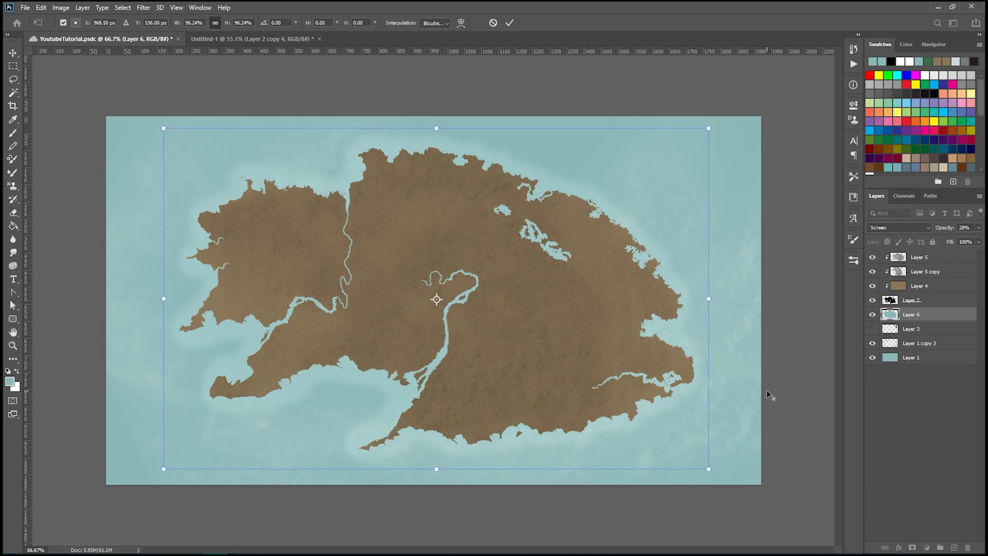
key("Return")
key("g")
scroll(536, 378, "down", 4)
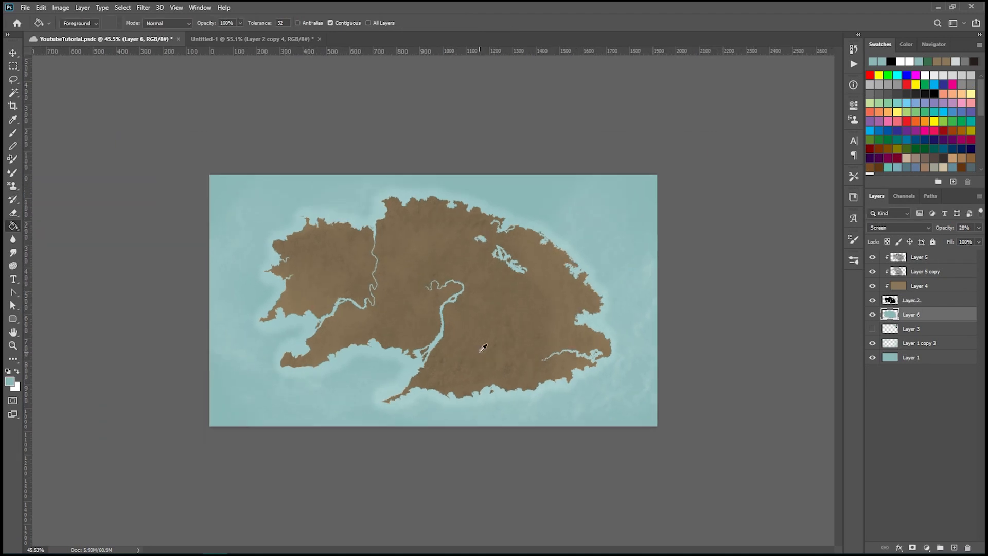